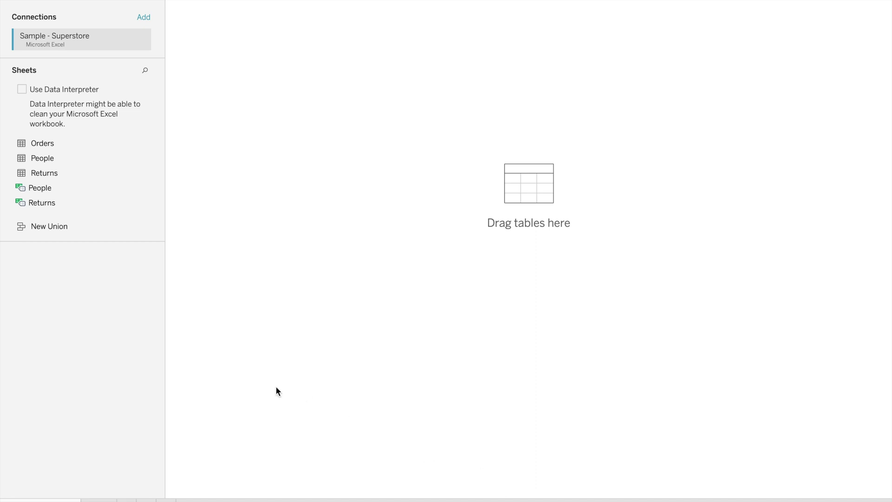
Step: Add the Orders sheet to the data source canvas and collapse its table details
{"action": "left_click_drag", "start_coordinate": [68, 146], "coordinate": [414, 83]}
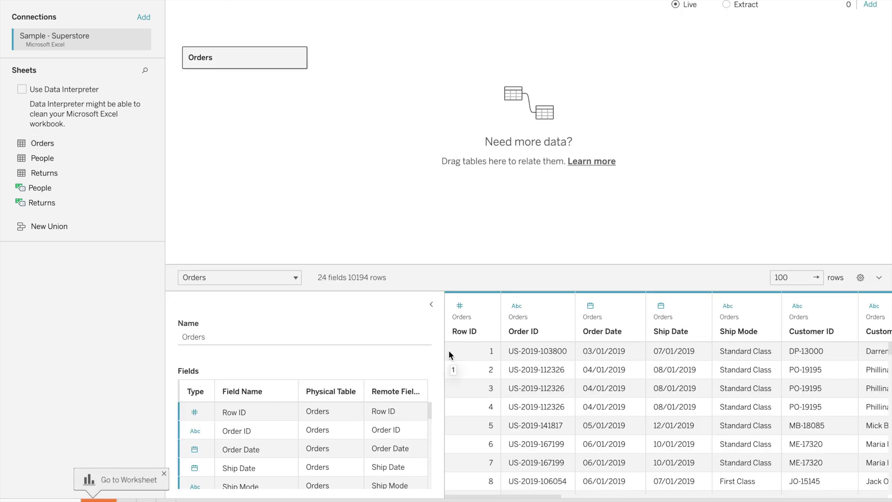
{"action": "left_click", "coordinate": [431, 305]}
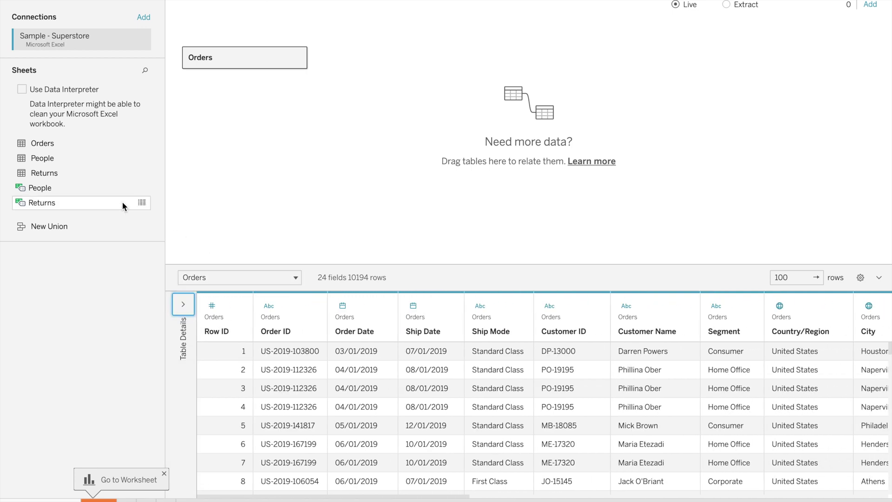
Step: Relate the People sheet to the Orders table and view the list of relationships and logical tables
{"action": "left_click_drag", "start_coordinate": [66, 157], "coordinate": [438, 84]}
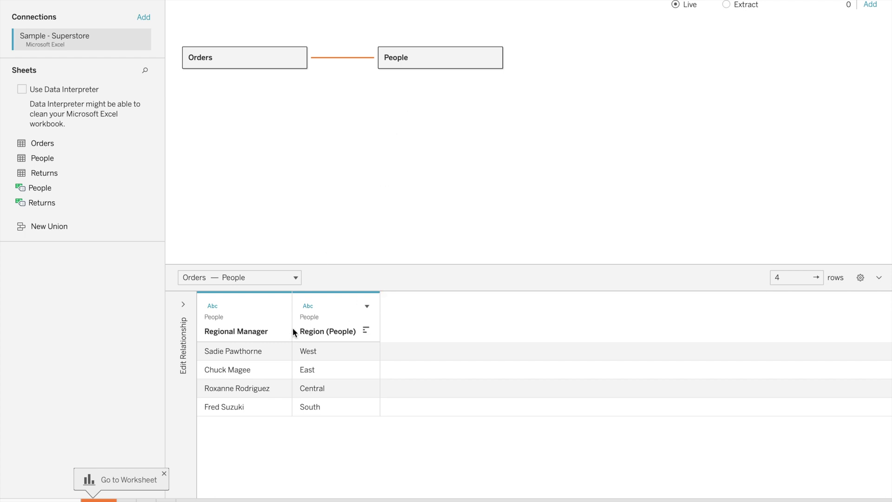
{"action": "left_click", "coordinate": [292, 278]}
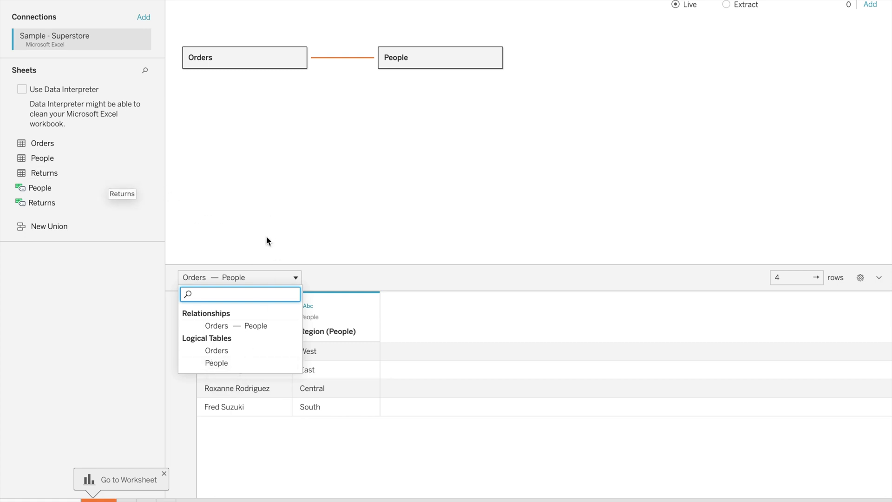
{"action": "left_click", "coordinate": [296, 279]}
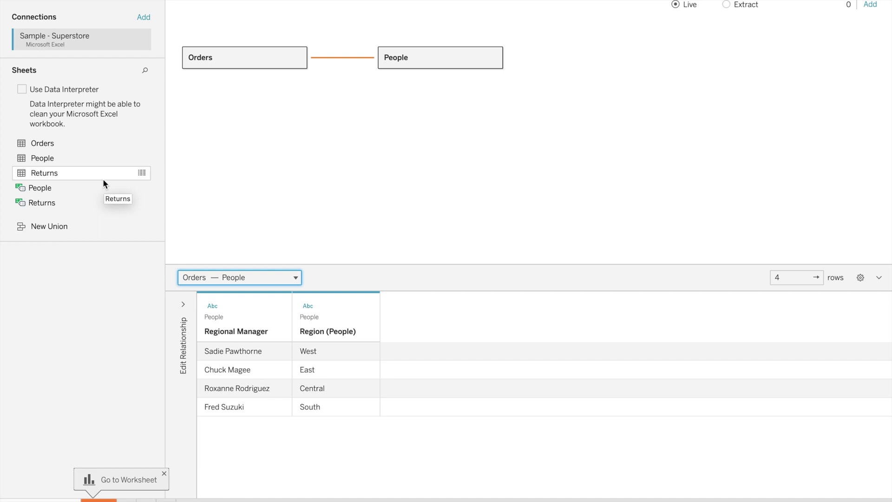
Step: Relate the Returns sheet to the People table, matching Region (People) = Returned
{"action": "left_click_drag", "start_coordinate": [102, 174], "coordinate": [622, 60]}
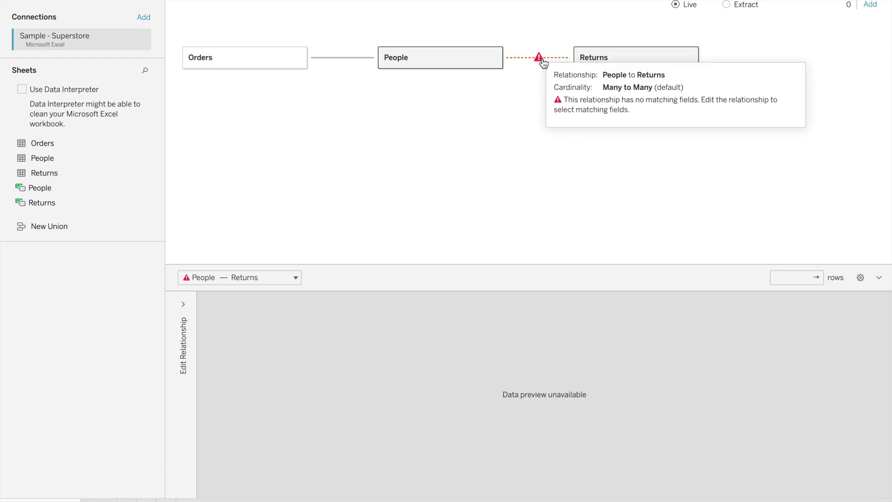
{"action": "left_click", "coordinate": [183, 304]}
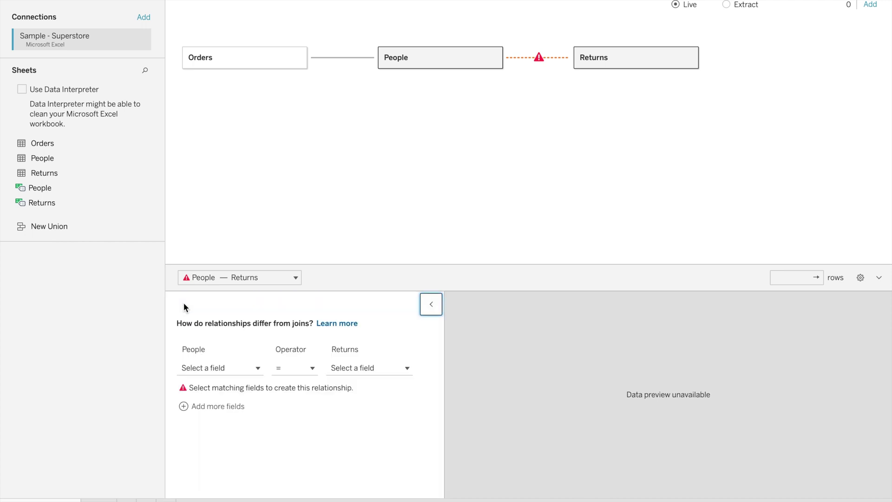
{"action": "left_click", "coordinate": [239, 368]}
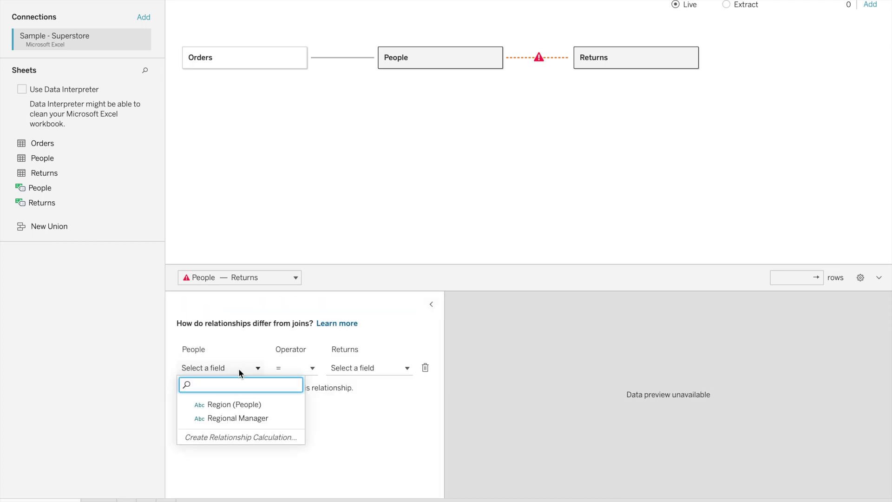
{"action": "left_click", "coordinate": [255, 404]}
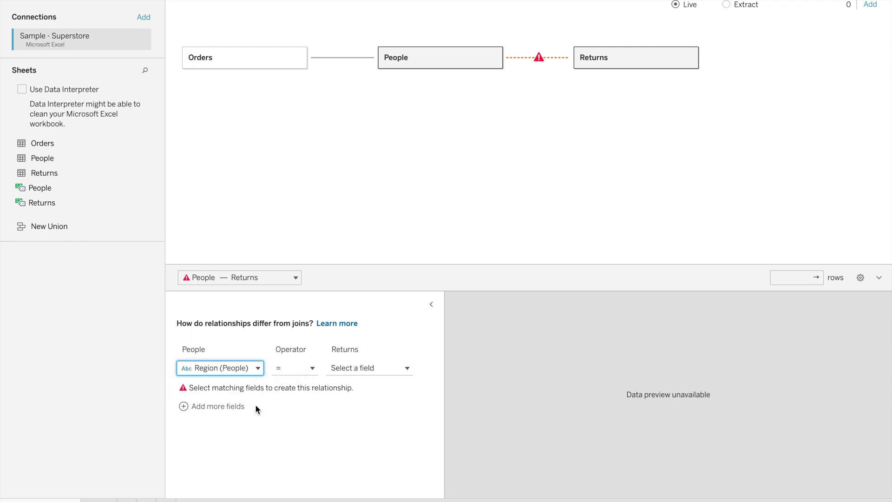
{"action": "left_click", "coordinate": [377, 367]}
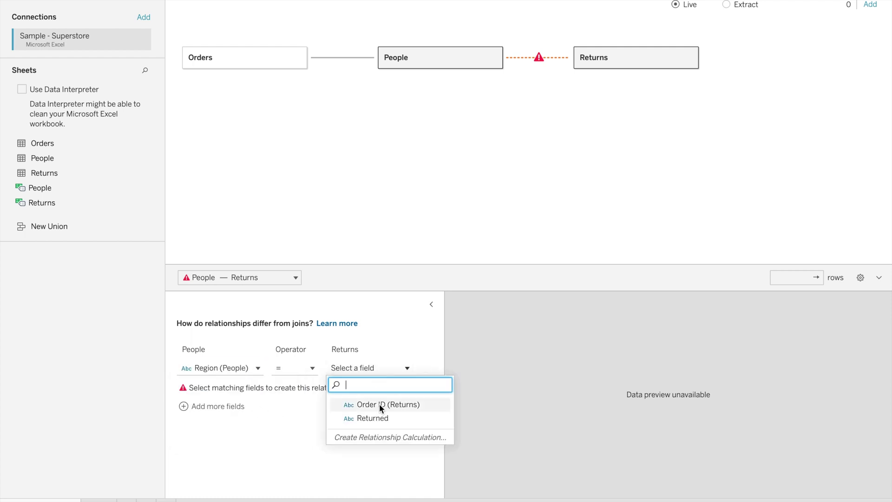
{"action": "key", "text": "Return"}
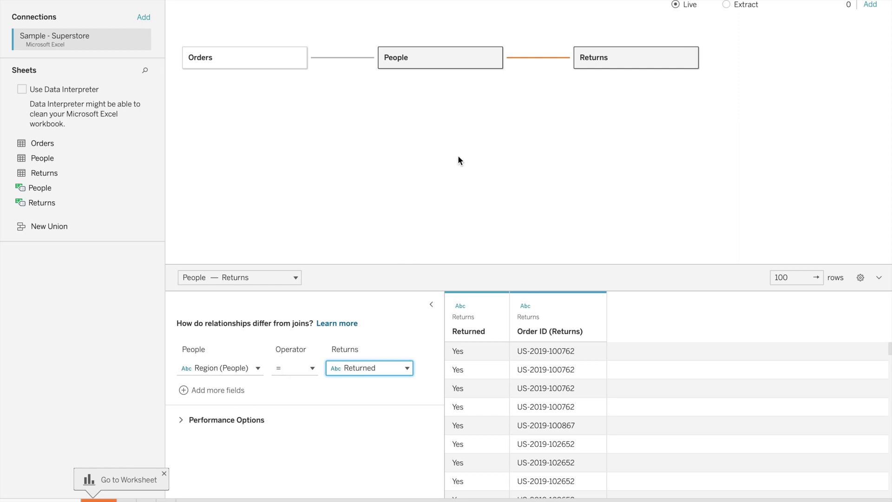
{"action": "mouse_move", "coordinate": [538, 63]}
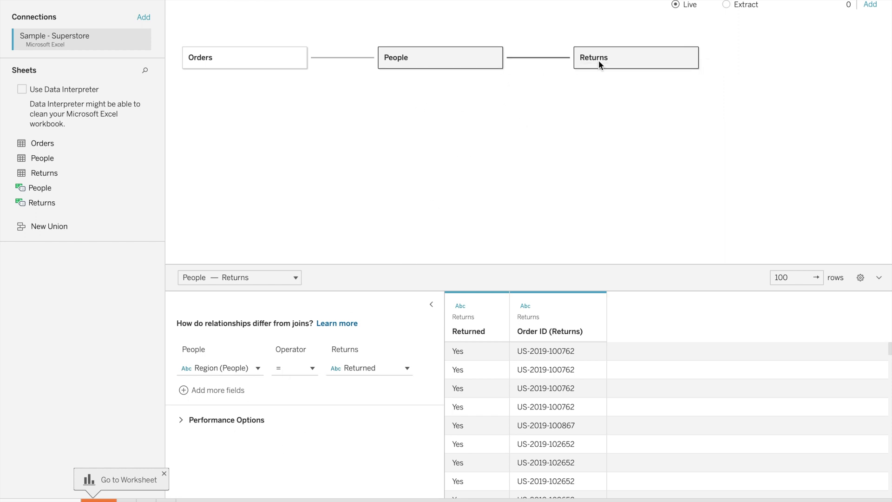
Step: Check the list of relationships and remove the People table with its related Returns table from the canvas
{"action": "left_click", "coordinate": [295, 277]}
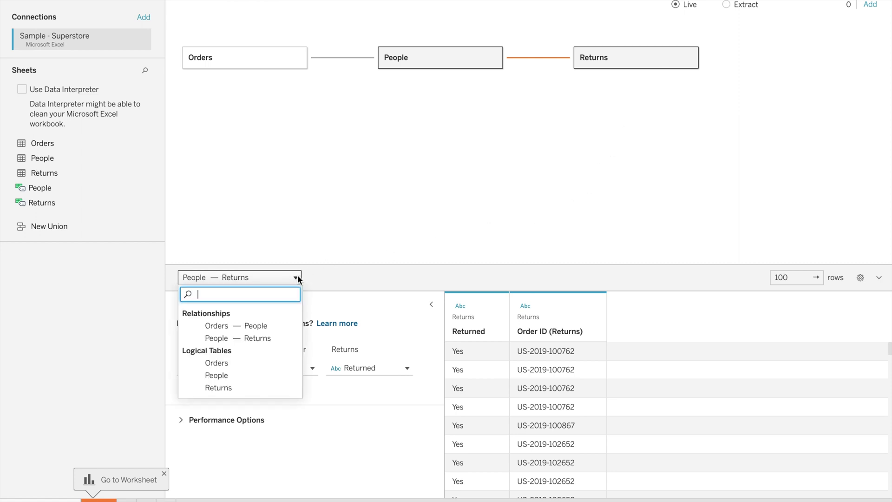
{"action": "key", "text": "Escape"}
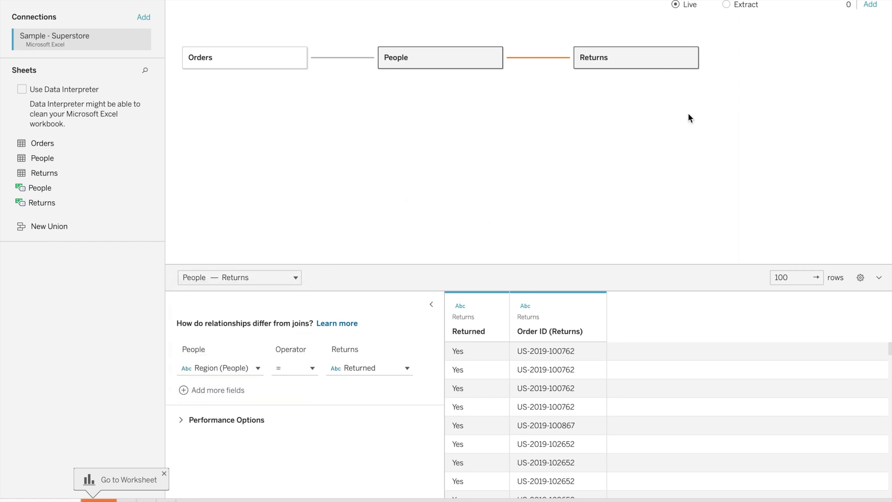
{"action": "left_click_drag", "start_coordinate": [466, 58], "coordinate": [366, 186]}
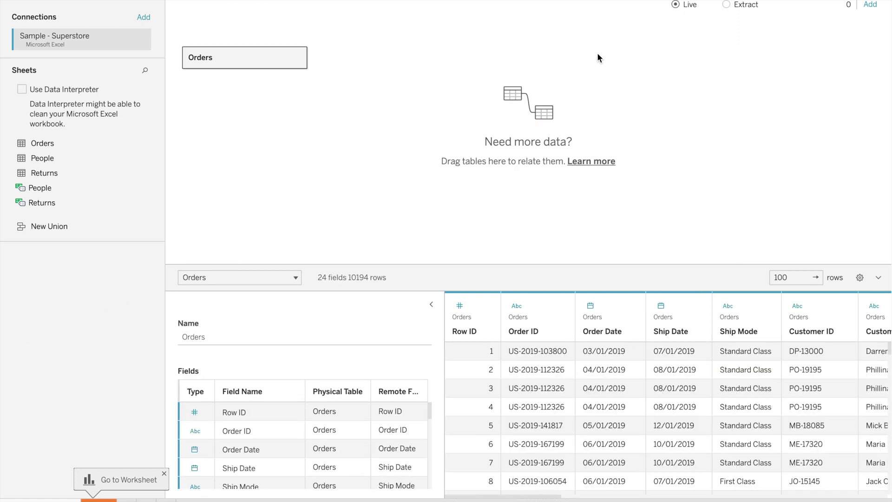
Step: Open the Orders table's physical layer and join the People sheet to Orders
{"action": "double_click", "coordinate": [259, 59]}
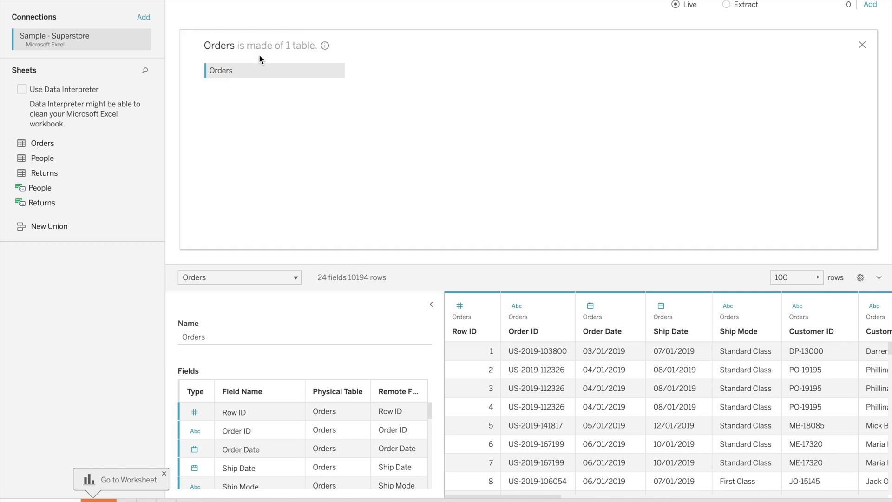
{"action": "left_click", "coordinate": [862, 46]}
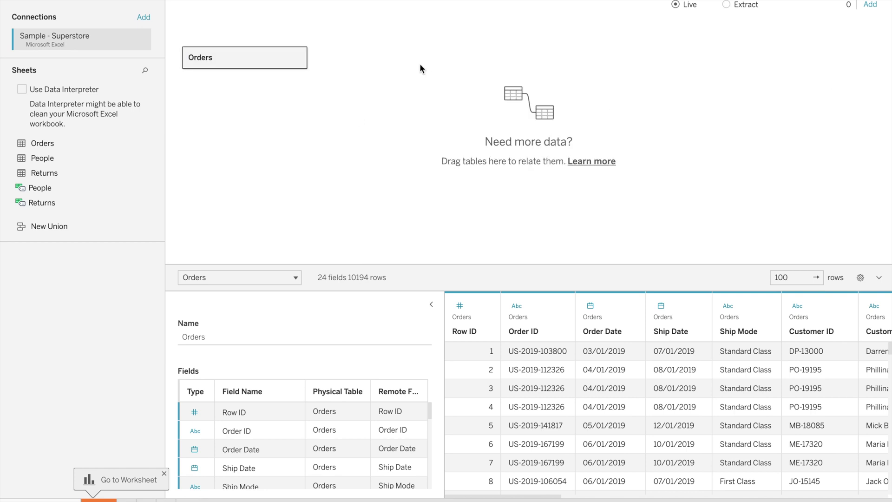
{"action": "left_click", "coordinate": [299, 58]}
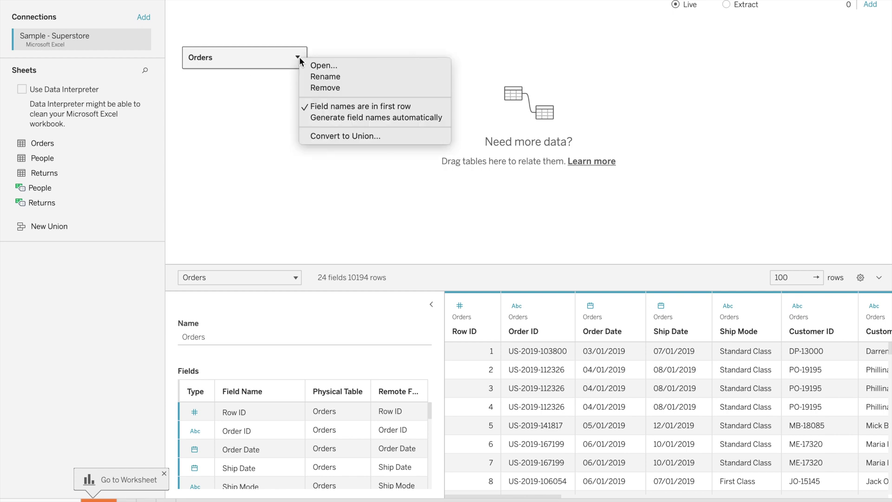
{"action": "left_click", "coordinate": [327, 62]}
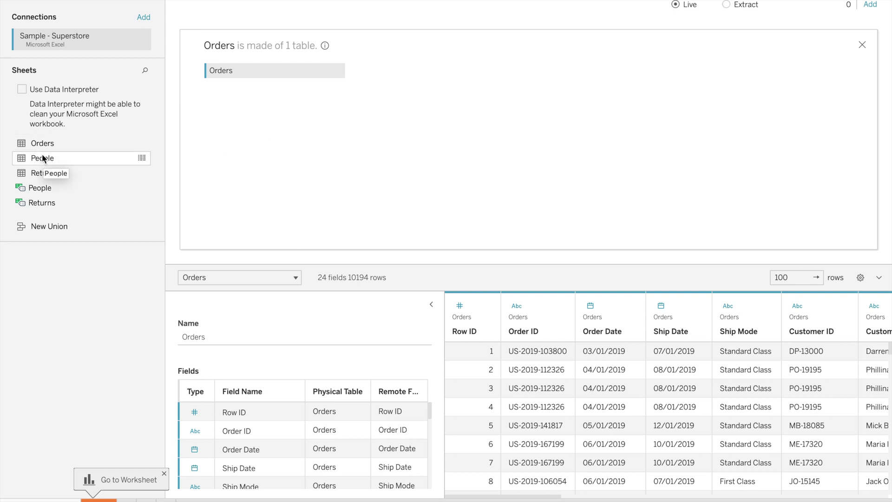
{"action": "left_click_drag", "start_coordinate": [43, 157], "coordinate": [425, 76]}
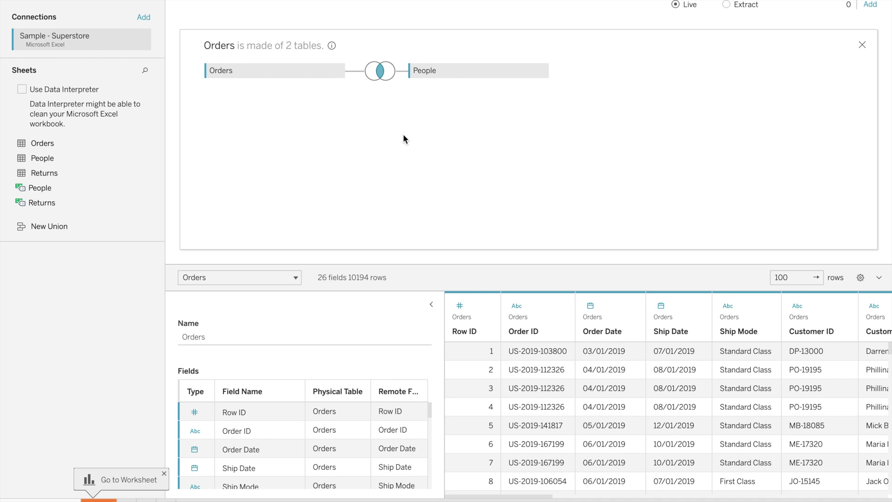
Step: Open the join between Orders and People and try the Left, Right and Full Outer join types
{"action": "left_click", "coordinate": [380, 73]}
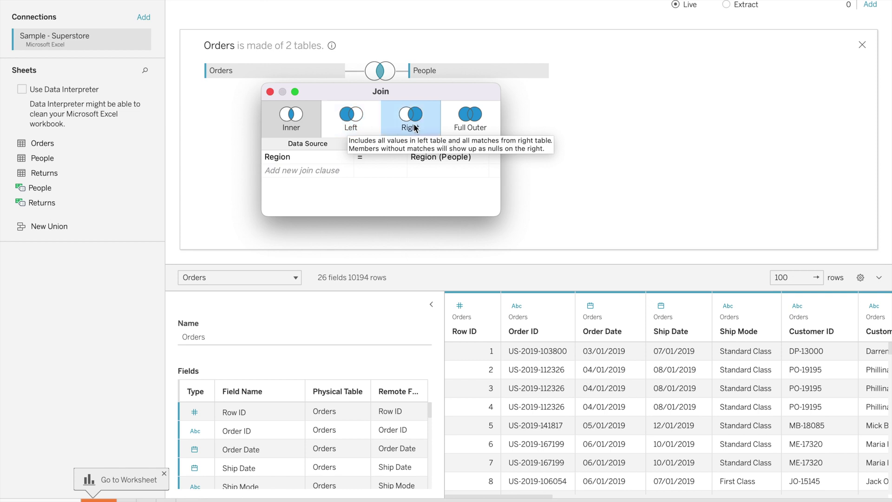
{"action": "left_click", "coordinate": [364, 124]}
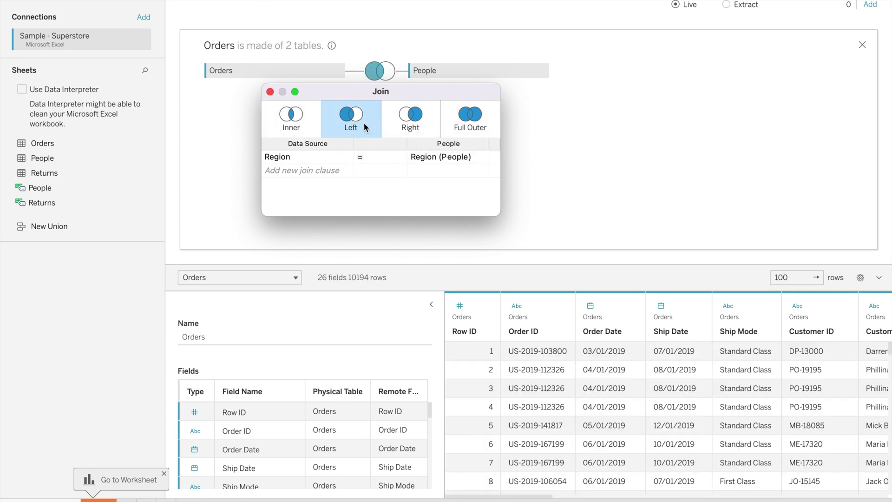
{"action": "left_click", "coordinate": [433, 120]}
{"action": "left_click", "coordinate": [470, 119]}
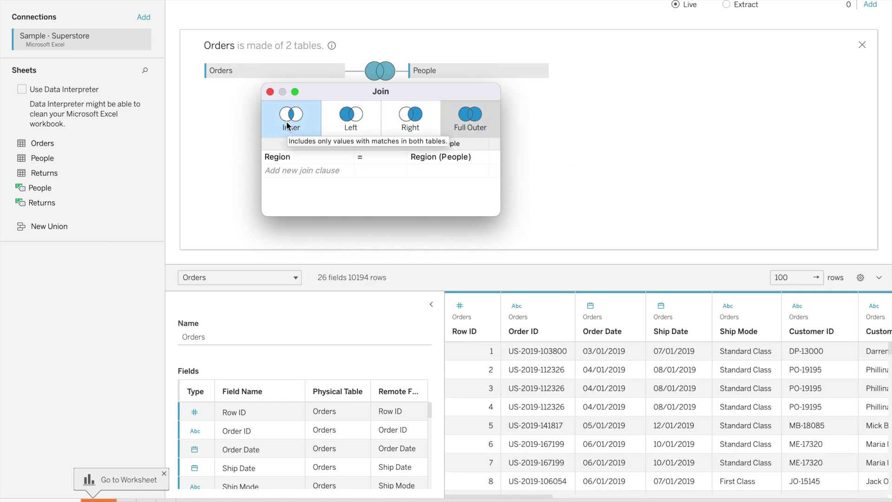
Step: Look through the fields available for a new join clause and reselect Region (People) in the existing clause
{"action": "left_click", "coordinate": [321, 171]}
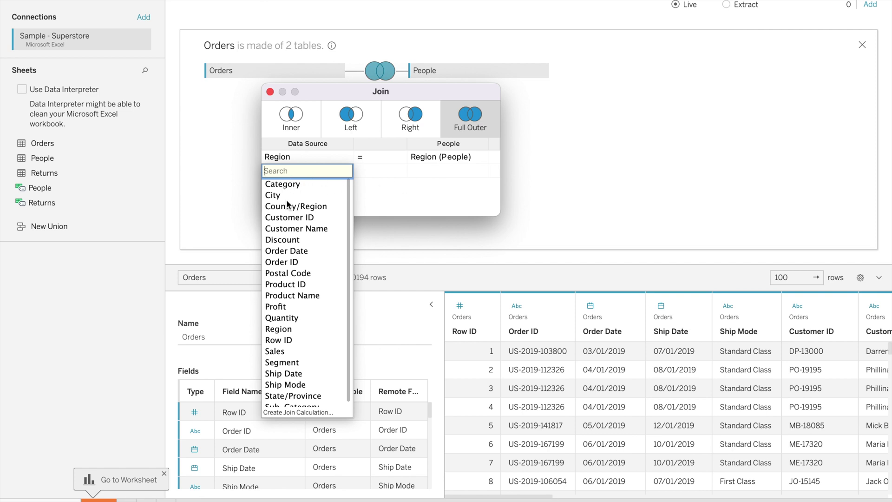
{"action": "left_click", "coordinate": [438, 156]}
{"action": "left_click", "coordinate": [439, 156]}
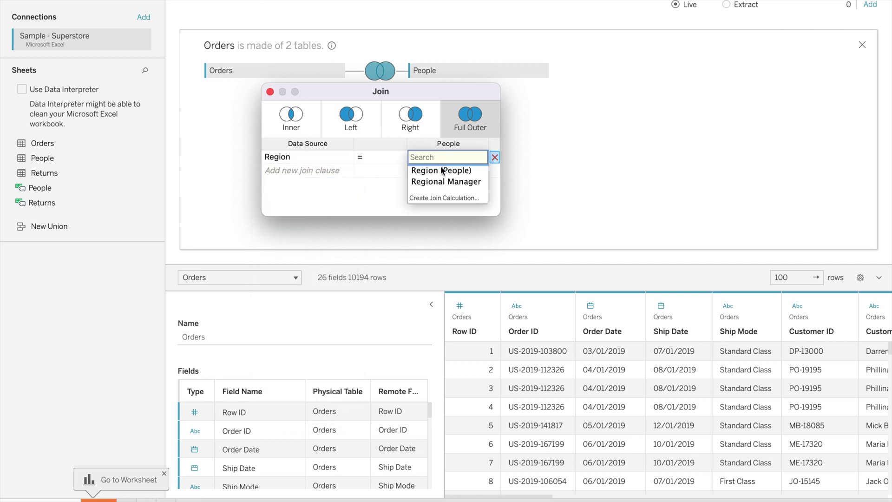
{"action": "left_click", "coordinate": [441, 170]}
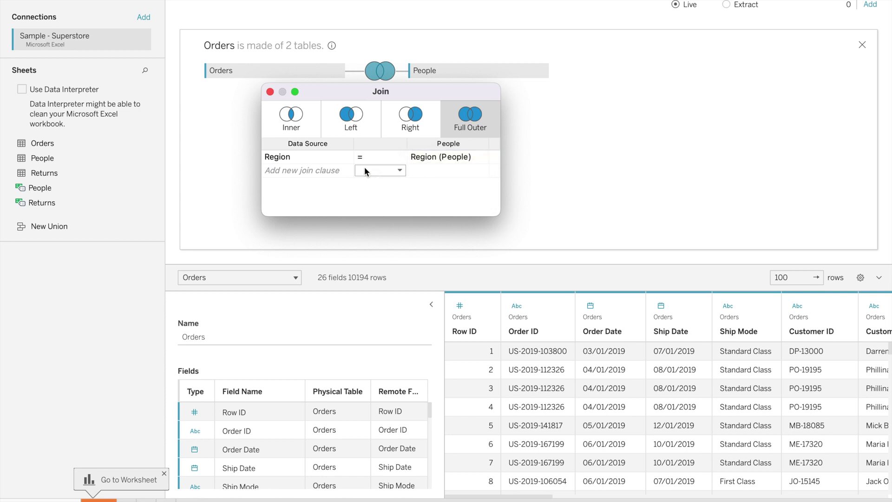
Step: Try Customer Name in a new join clause and Product Name in place of Region in the first clause
{"action": "left_click", "coordinate": [330, 171]}
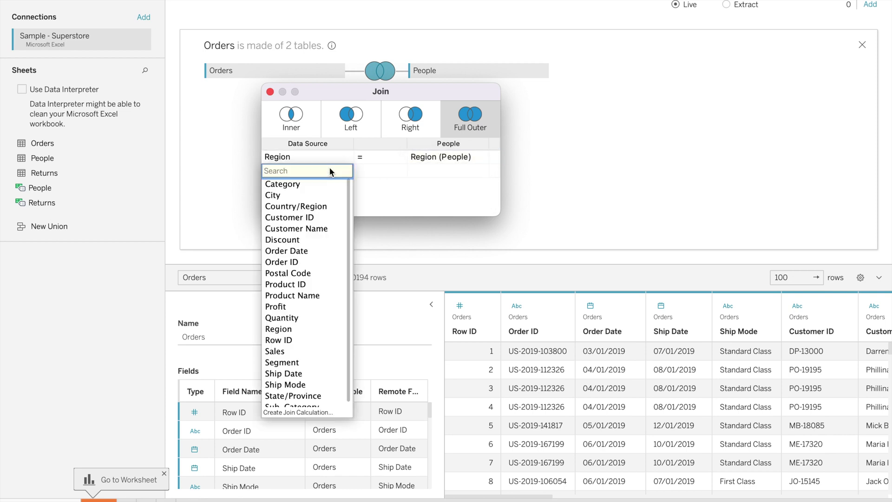
{"action": "left_click", "coordinate": [316, 228]}
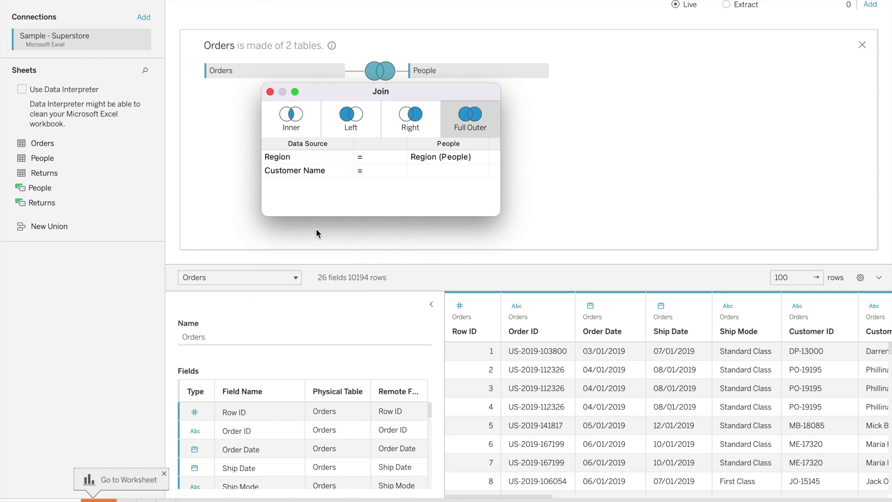
{"action": "left_click", "coordinate": [323, 158]}
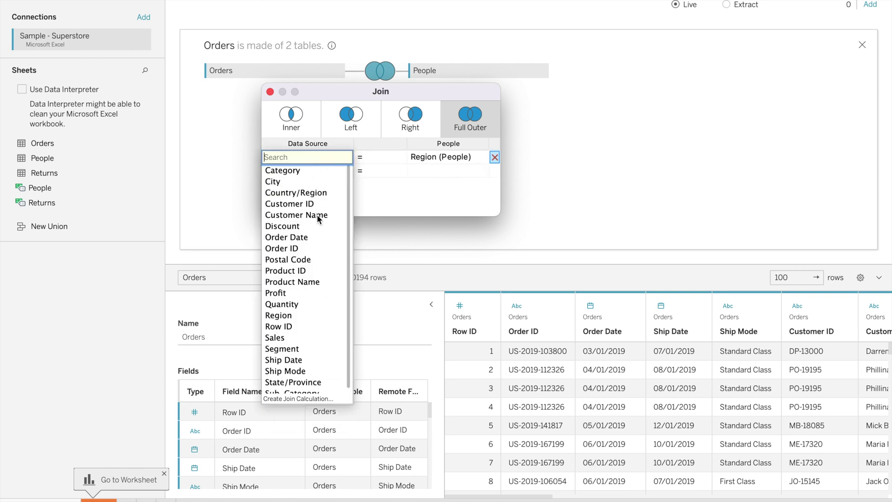
{"action": "left_click", "coordinate": [309, 282]}
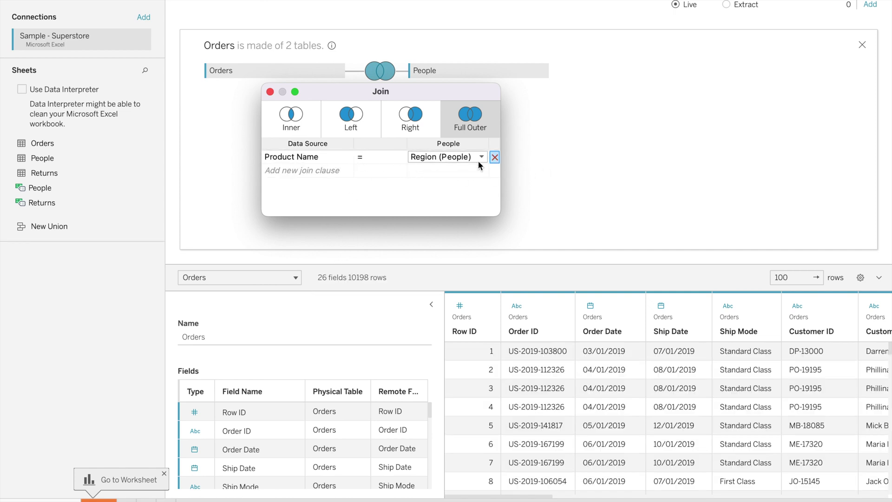
Step: Delete the existing join clause and define an Inner join on Region = Region (People)
{"action": "left_click", "coordinate": [495, 157]}
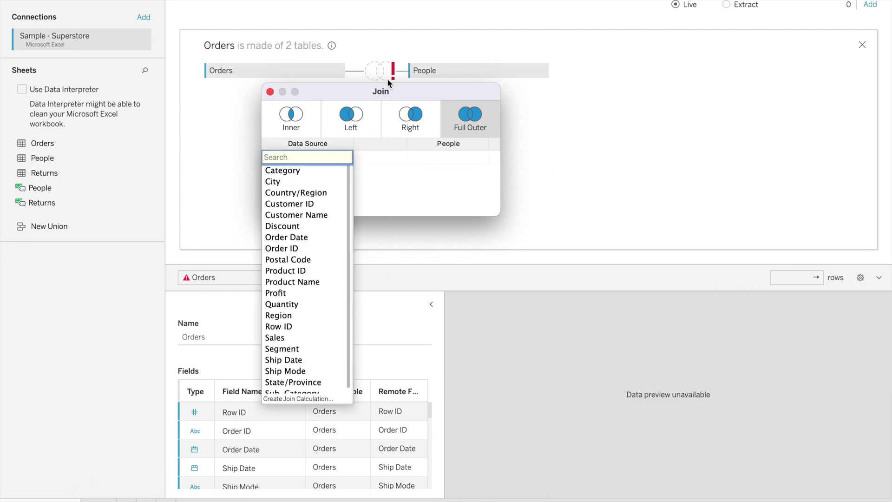
{"action": "left_click", "coordinate": [352, 123]}
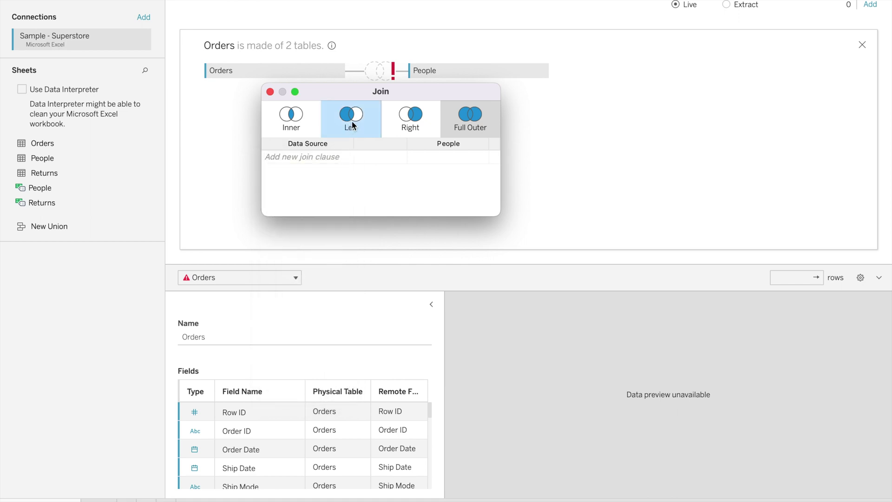
{"action": "left_click", "coordinate": [278, 126]}
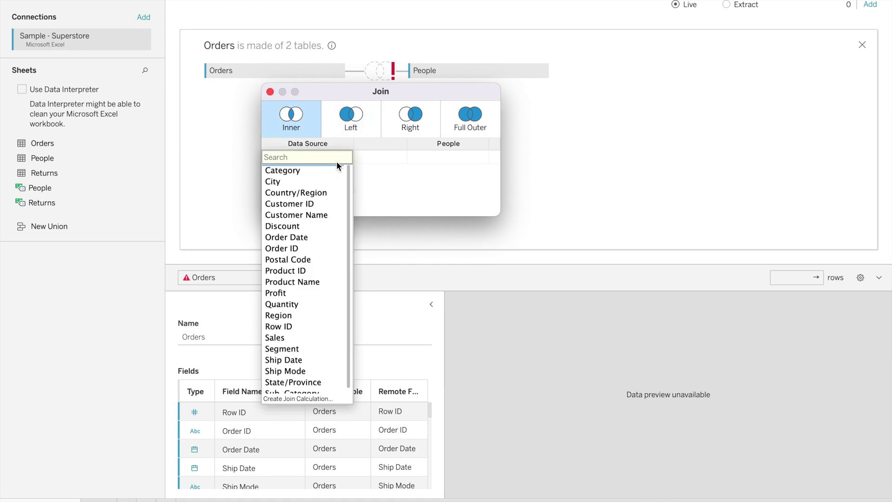
{"action": "left_click", "coordinate": [401, 155]}
{"action": "left_click", "coordinate": [317, 156]}
{"action": "left_click", "coordinate": [292, 316]}
{"action": "left_click", "coordinate": [292, 316]}
{"action": "left_click", "coordinate": [439, 156]}
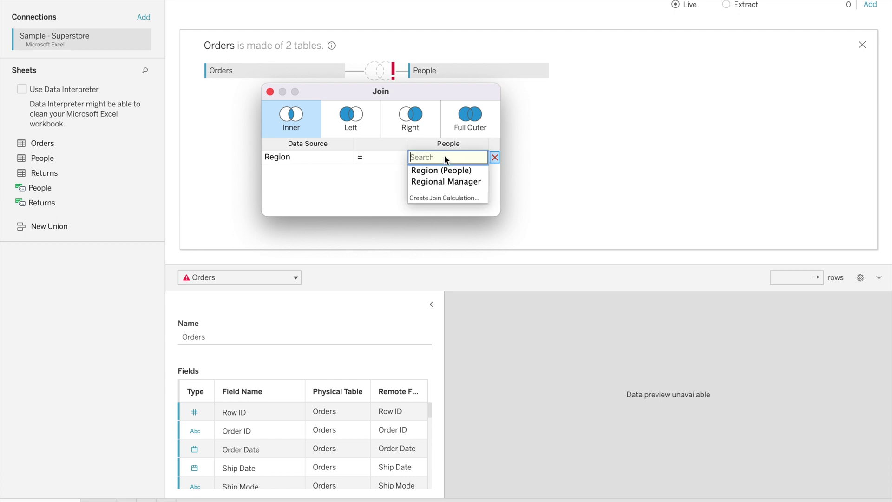
{"action": "left_click", "coordinate": [441, 171]}
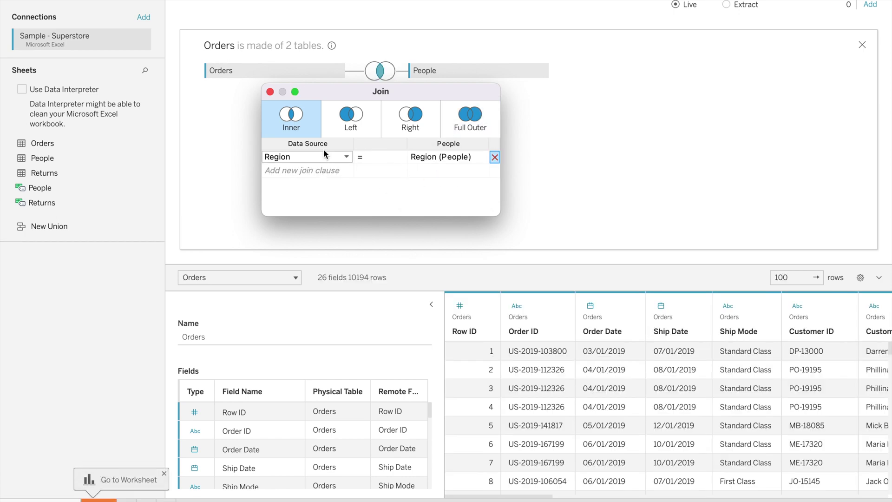
Step: Close the Orders and People join and relate the Returns sheet to the joined Orders table
{"action": "left_click", "coordinate": [270, 91]}
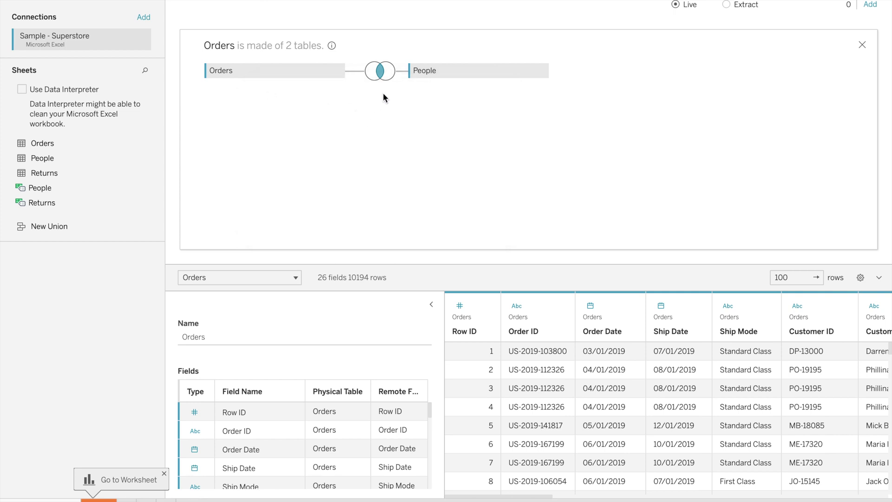
{"action": "left_click", "coordinate": [862, 46]}
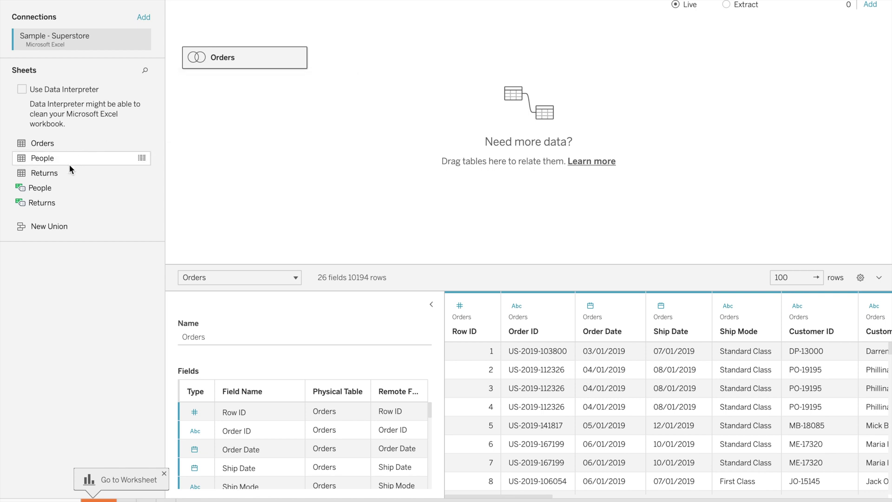
{"action": "left_click_drag", "start_coordinate": [62, 172], "coordinate": [450, 68]}
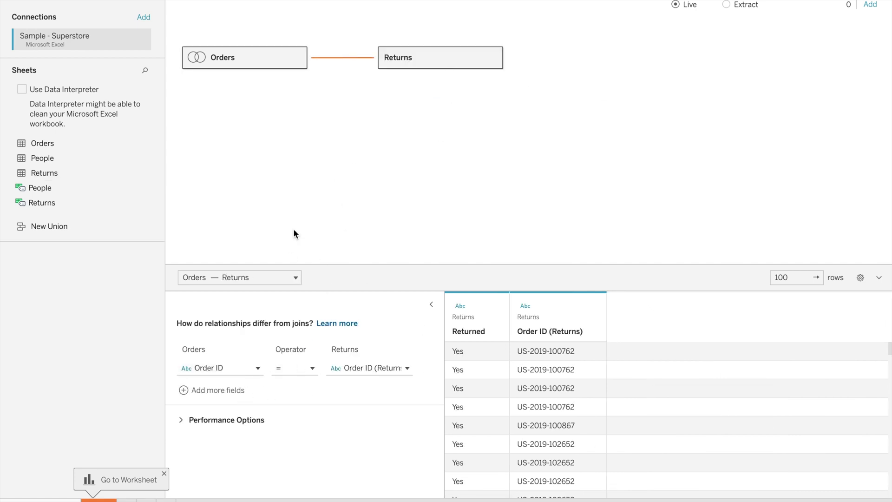
{"action": "left_click", "coordinate": [431, 304]}
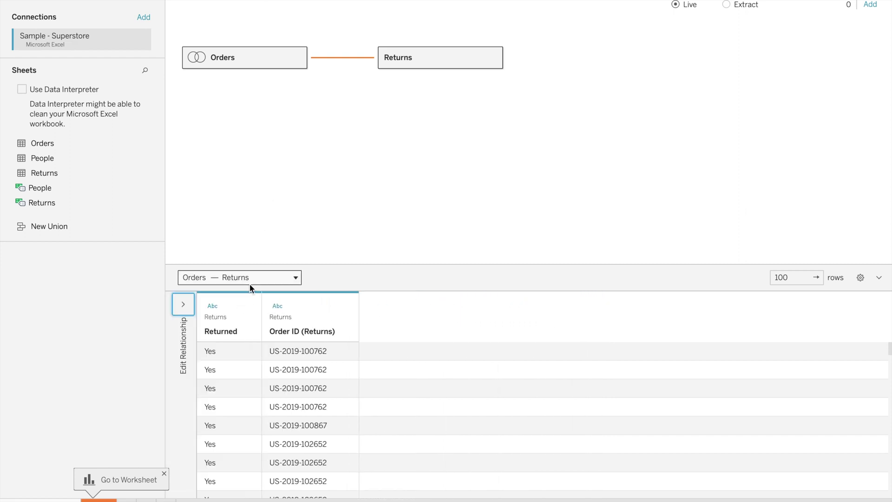
{"action": "left_click", "coordinate": [295, 277]}
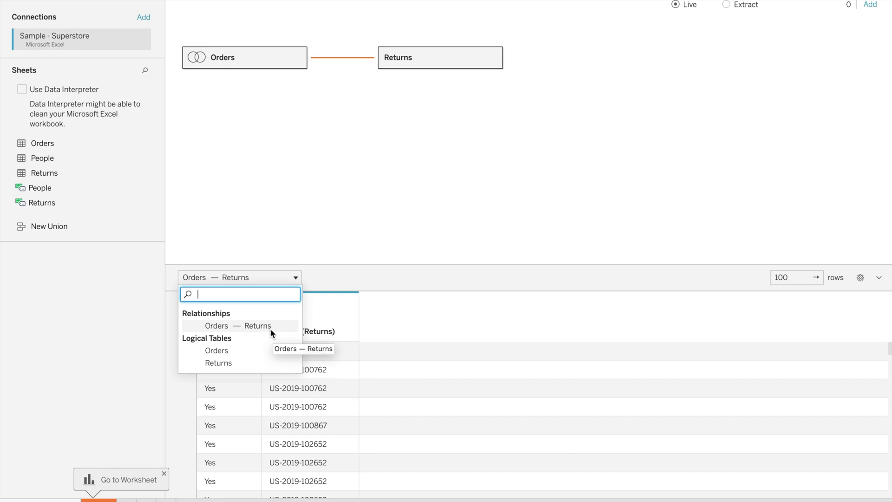
Step: Review the two-table join inside the Orders table and the options available for the Returns table
{"action": "left_click", "coordinate": [297, 58]}
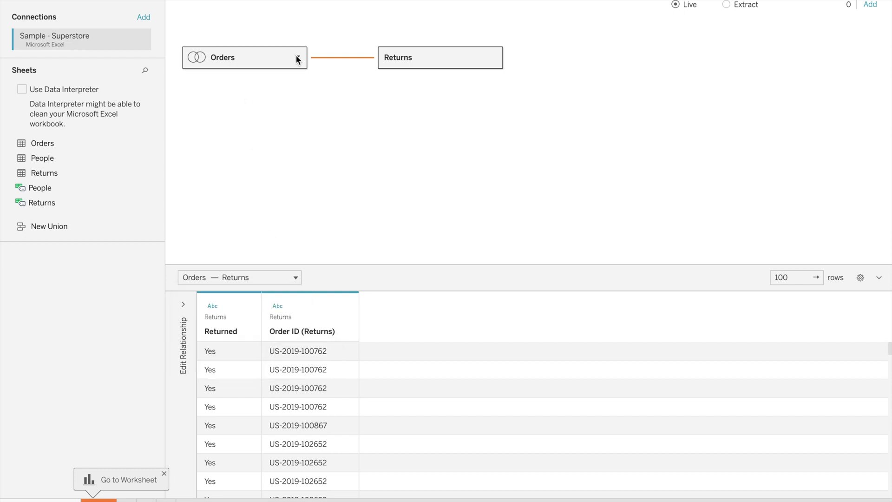
{"action": "left_click", "coordinate": [298, 58]}
{"action": "left_click", "coordinate": [318, 62]}
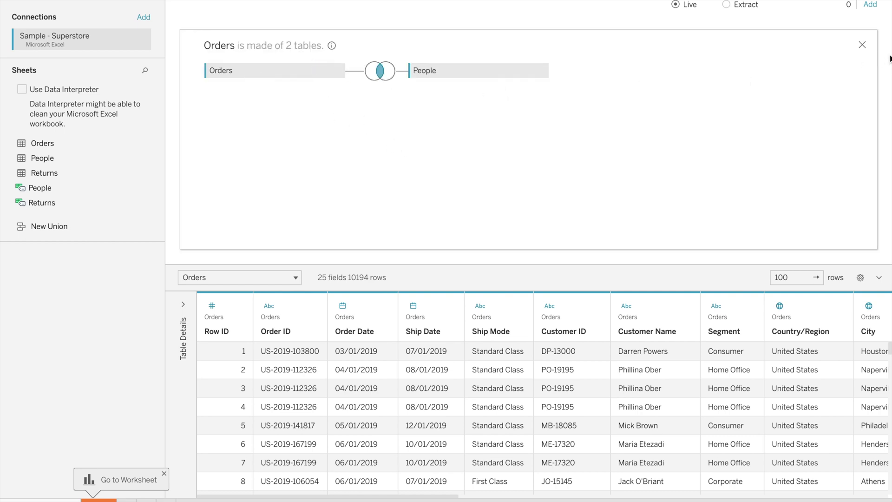
{"action": "left_click", "coordinate": [863, 45]}
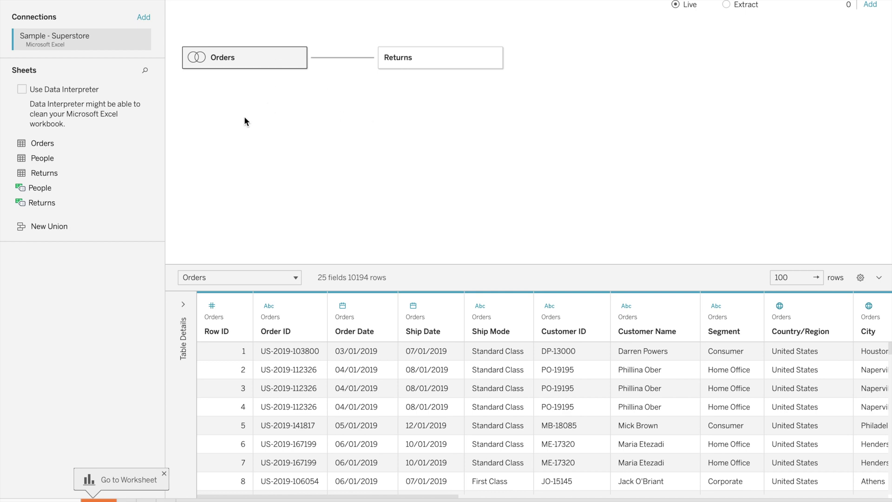
{"action": "left_click", "coordinate": [493, 57]}
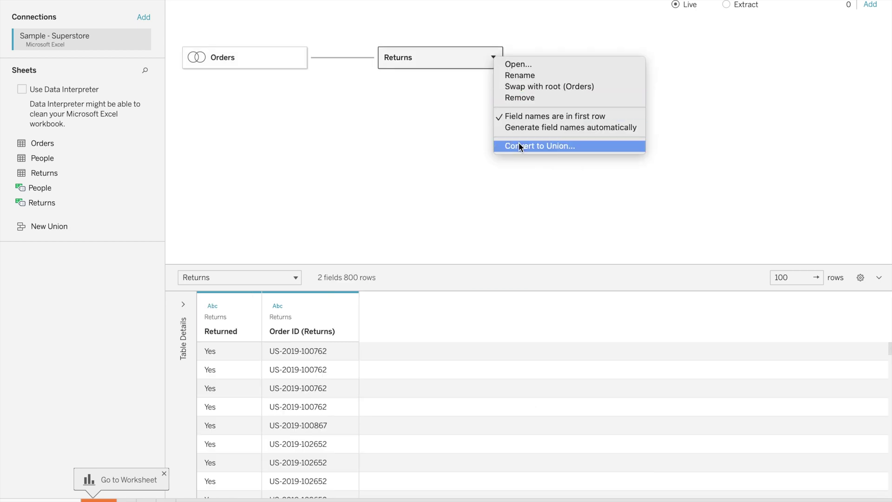
{"action": "left_click", "coordinate": [305, 74]}
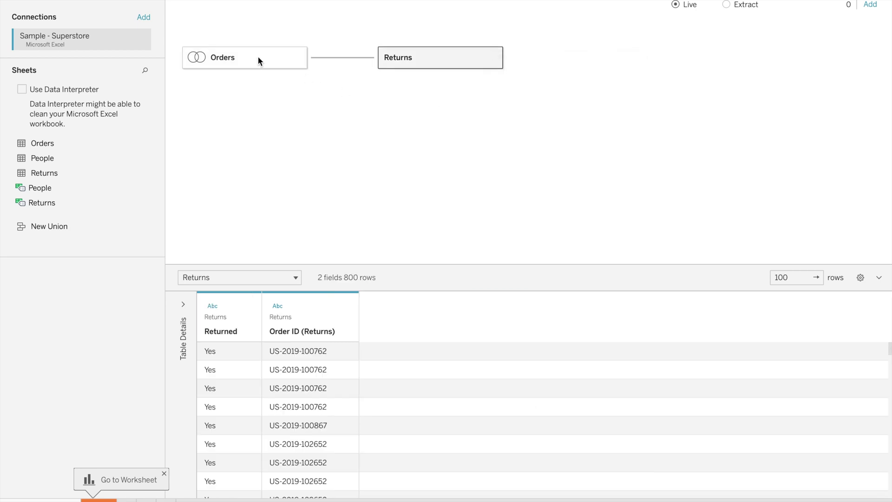
Step: Clear the existing tables from the canvas and union the Orders sheet with the People sheet
{"action": "left_click_drag", "start_coordinate": [261, 56], "coordinate": [32, 348]}
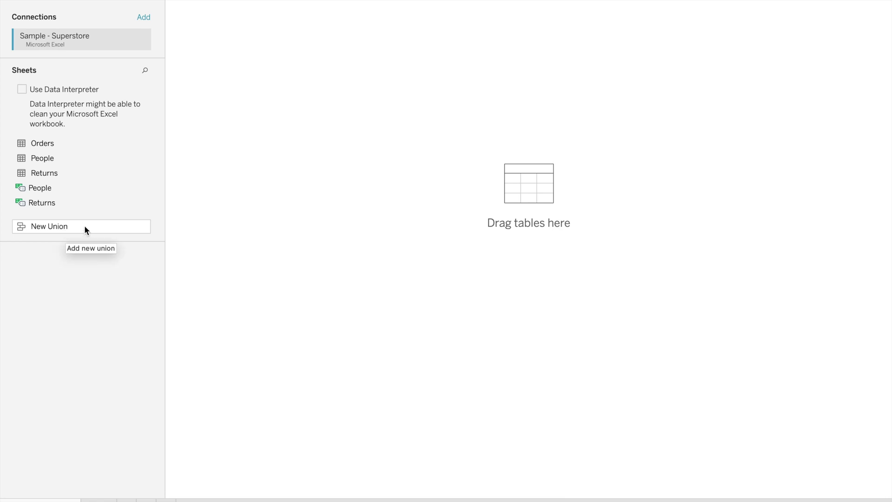
{"action": "left_click_drag", "start_coordinate": [63, 142], "coordinate": [321, 81]}
{"action": "mouse_move", "coordinate": [113, 178]}
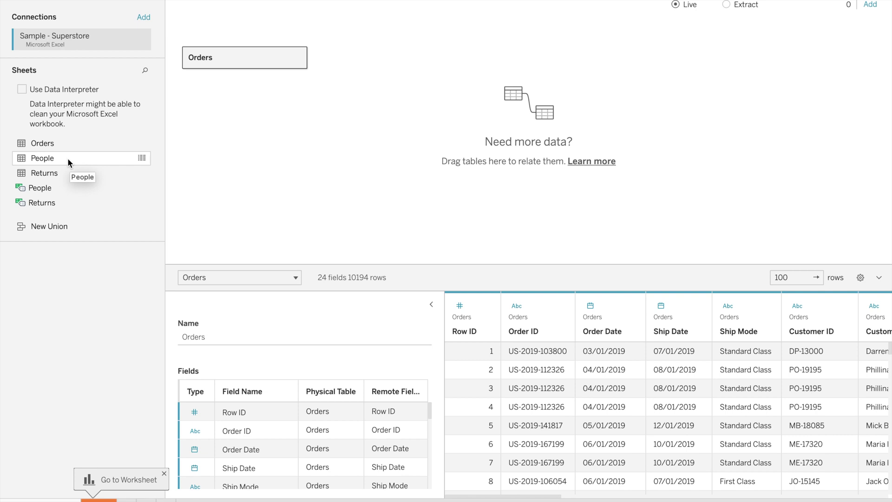
{"action": "left_click_drag", "start_coordinate": [68, 158], "coordinate": [201, 76]}
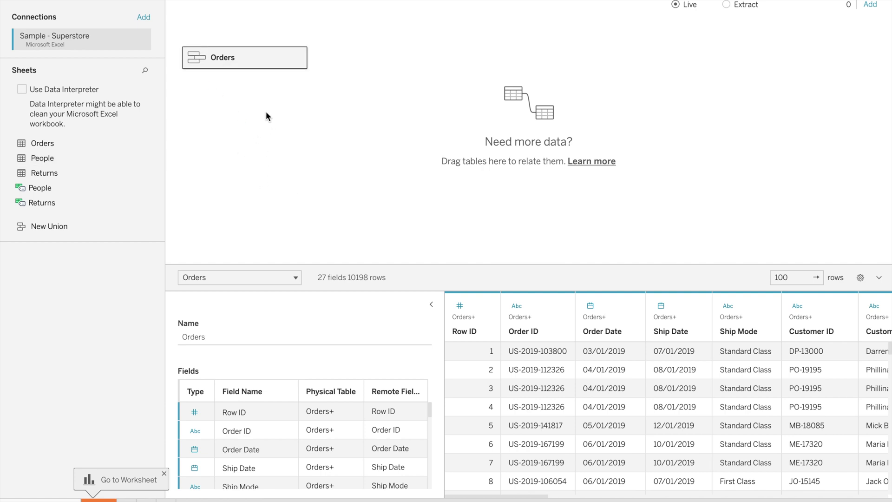
{"action": "left_click", "coordinate": [431, 304]}
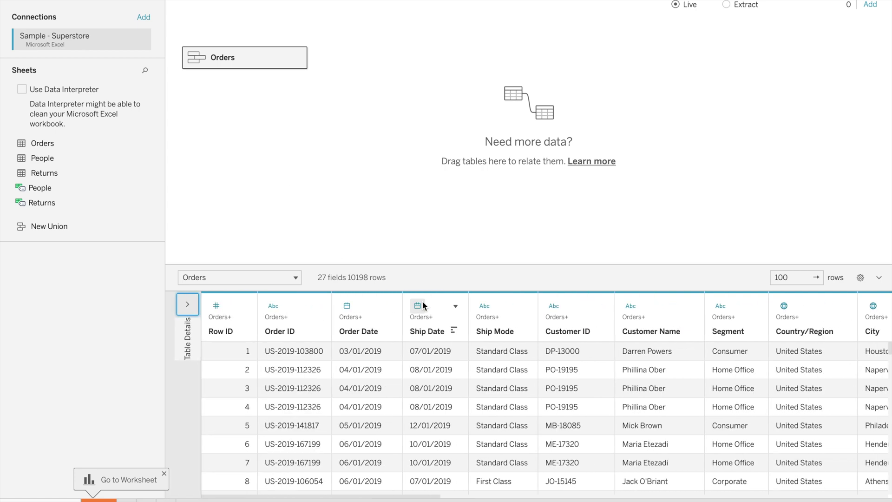
Step: Create a new Specific (manual) union of Orders and People, comparing it with the Wildcard (automatic) options
{"action": "double_click", "coordinate": [51, 228]}
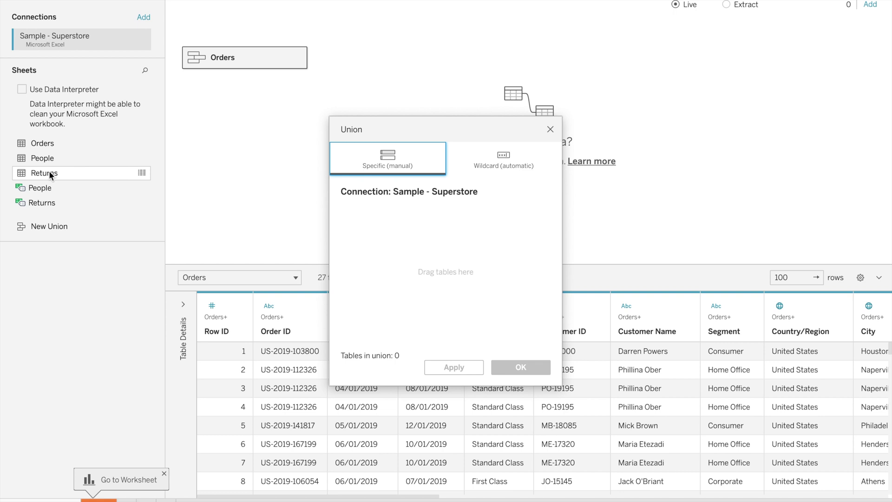
{"action": "left_click_drag", "start_coordinate": [48, 146], "coordinate": [368, 221]}
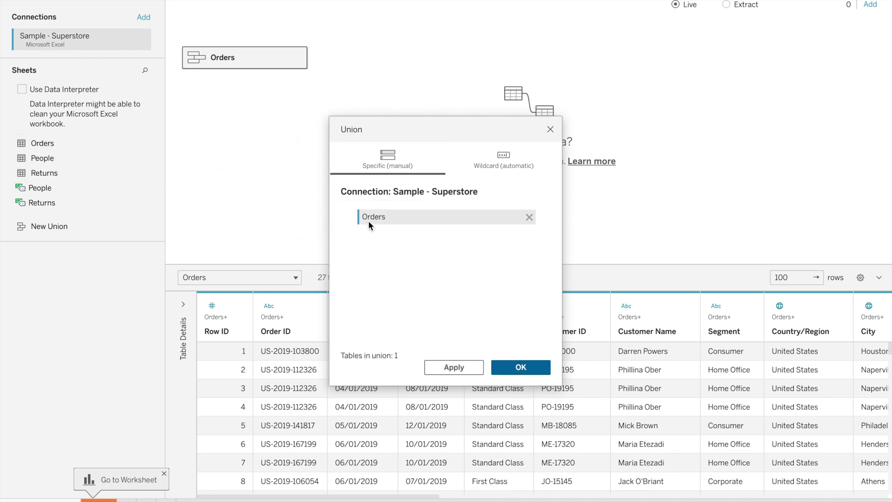
{"action": "left_click_drag", "start_coordinate": [52, 160], "coordinate": [394, 250]}
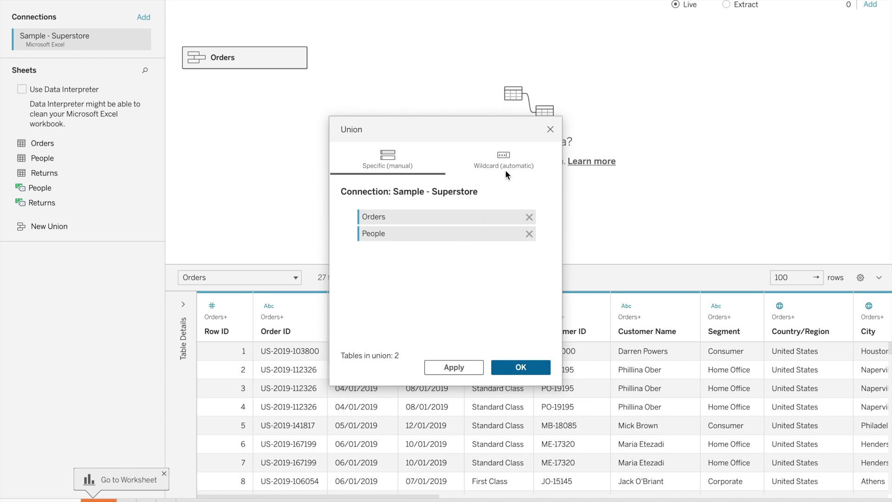
{"action": "left_click", "coordinate": [500, 158]}
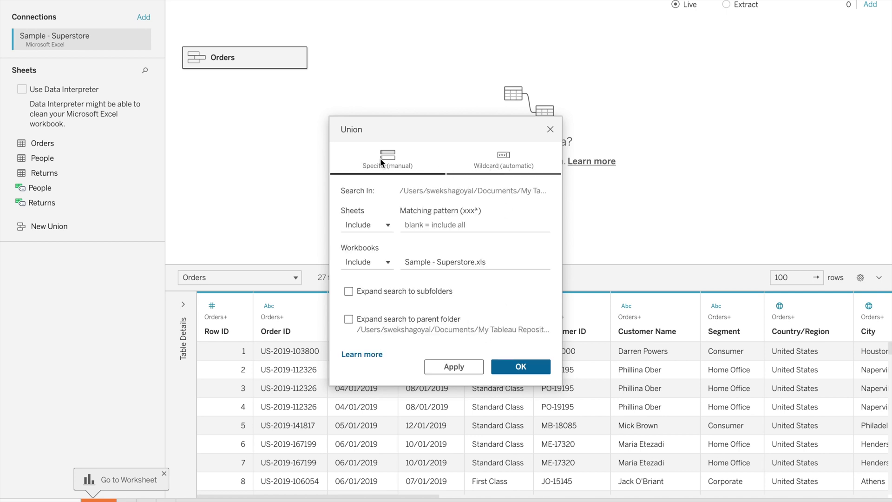
{"action": "left_click", "coordinate": [380, 158]}
{"action": "left_click", "coordinate": [498, 157]}
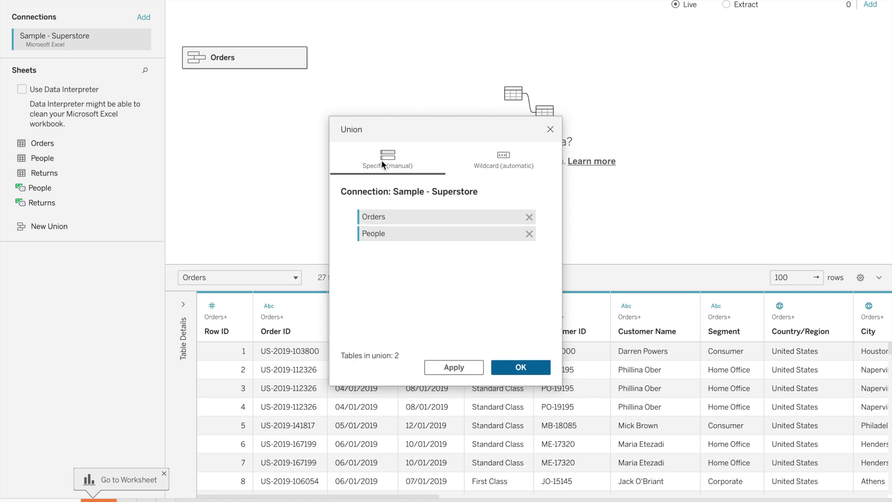
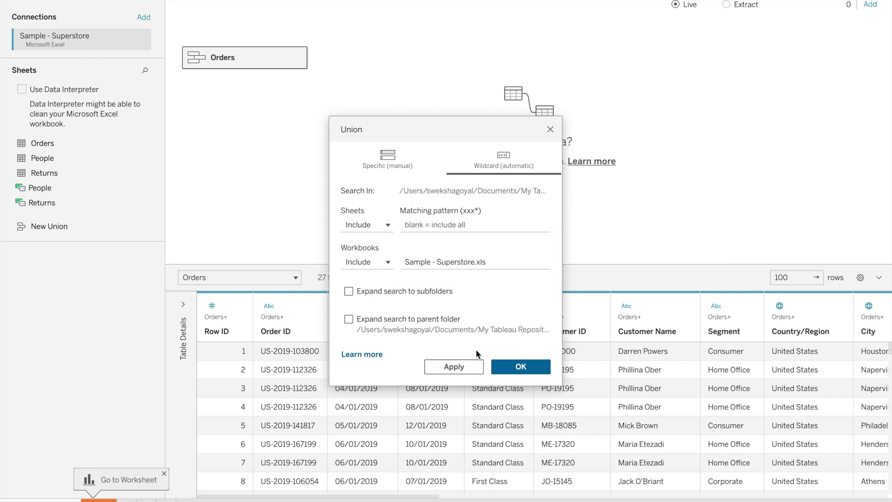
{"action": "left_click", "coordinate": [372, 164]}
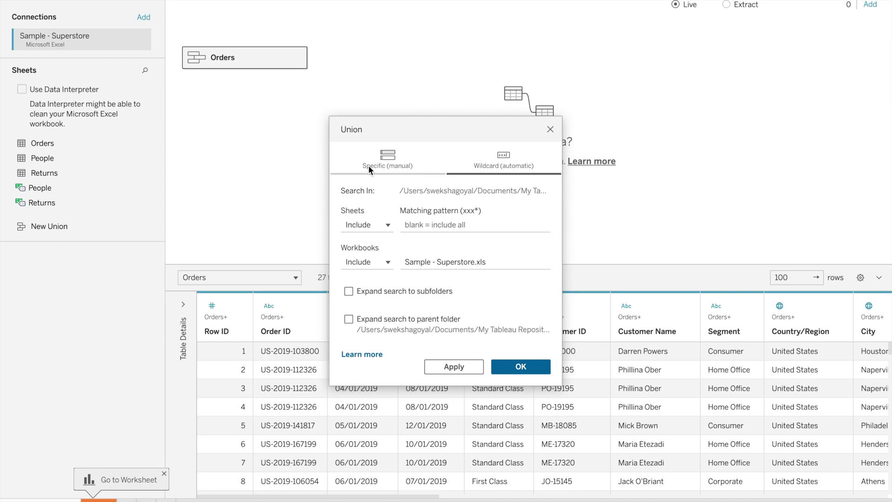
{"action": "left_click", "coordinate": [521, 367]}
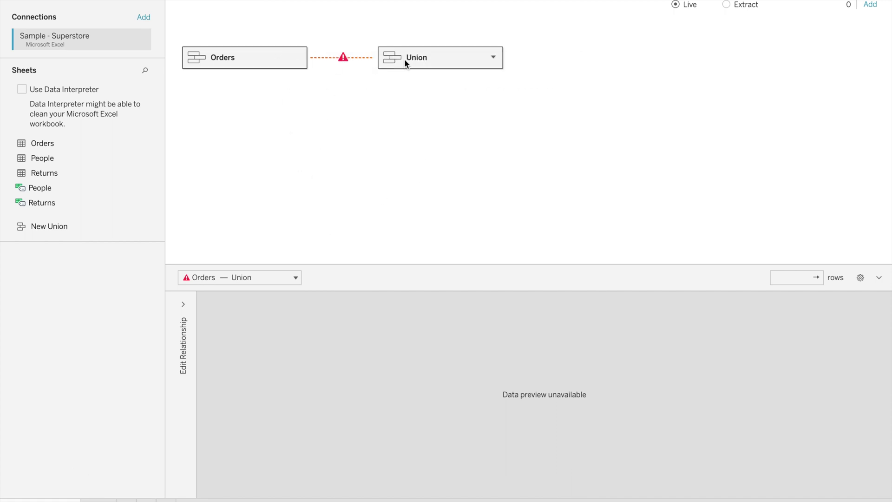
Step: Define the relationship between Orders and Union as Category = Category (Union)
{"action": "left_click", "coordinate": [296, 277]}
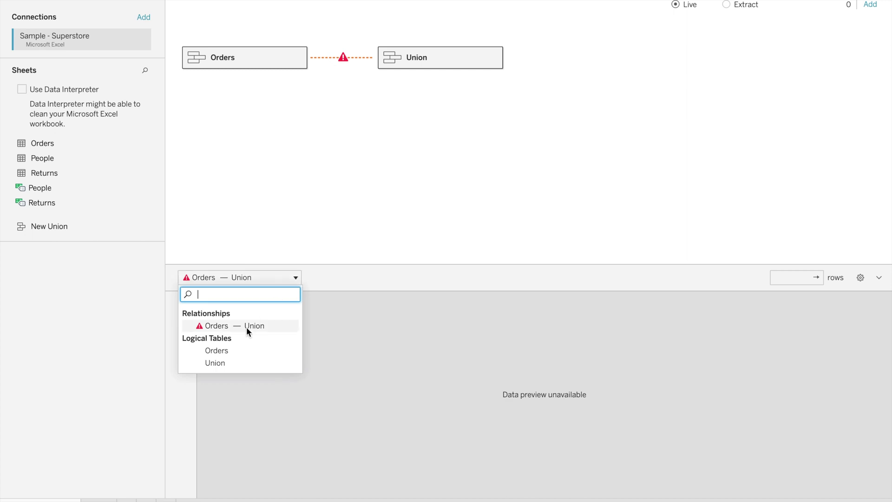
{"action": "left_click", "coordinate": [243, 328]}
{"action": "left_click", "coordinate": [185, 301]}
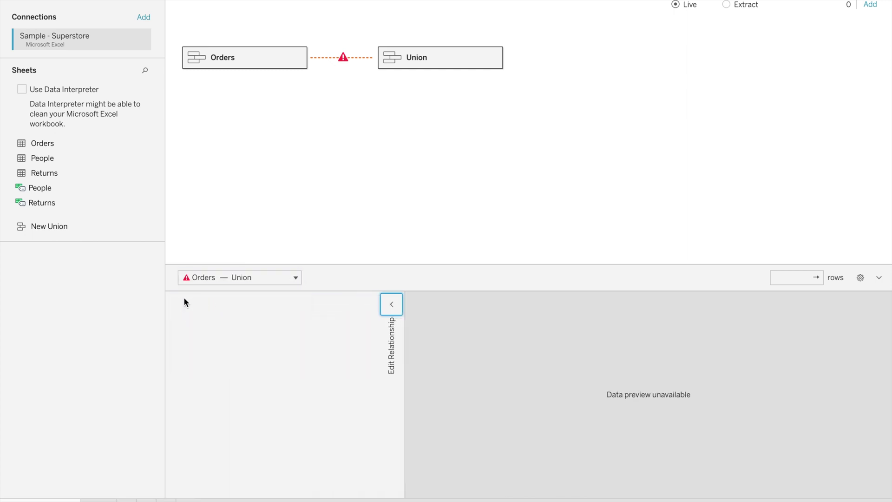
{"action": "left_click", "coordinate": [243, 367]}
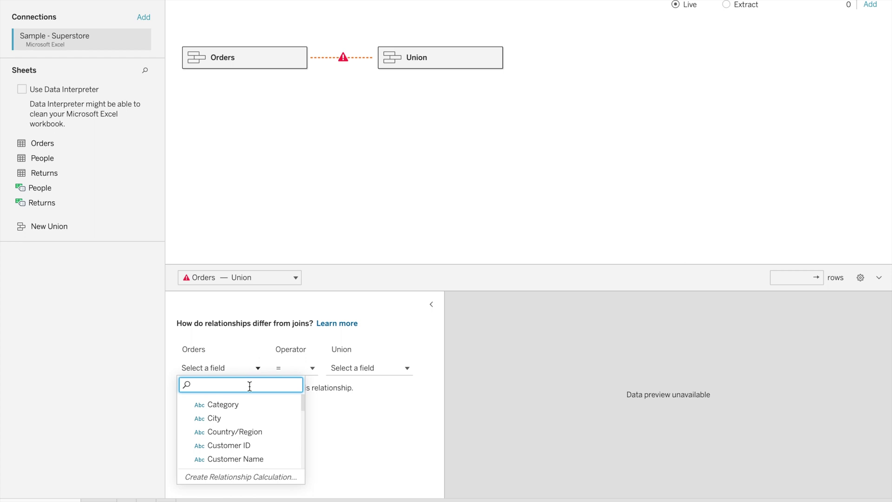
{"action": "left_click", "coordinate": [249, 412]}
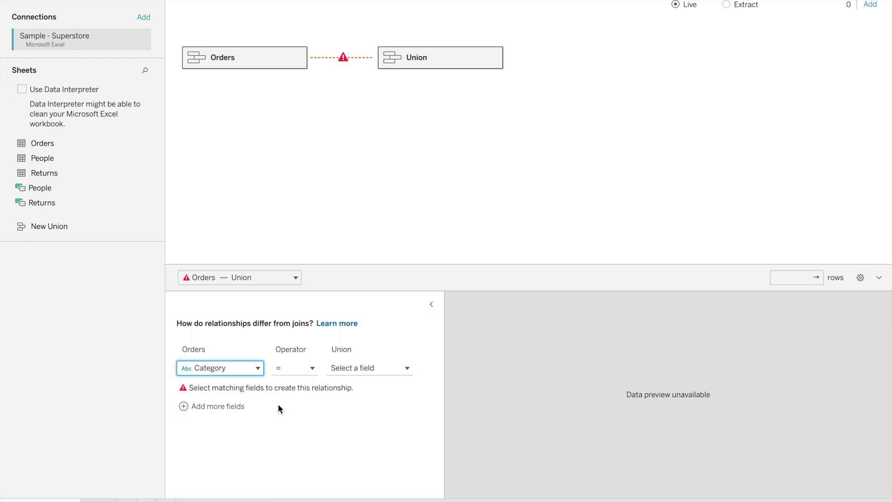
{"action": "left_click", "coordinate": [366, 369]}
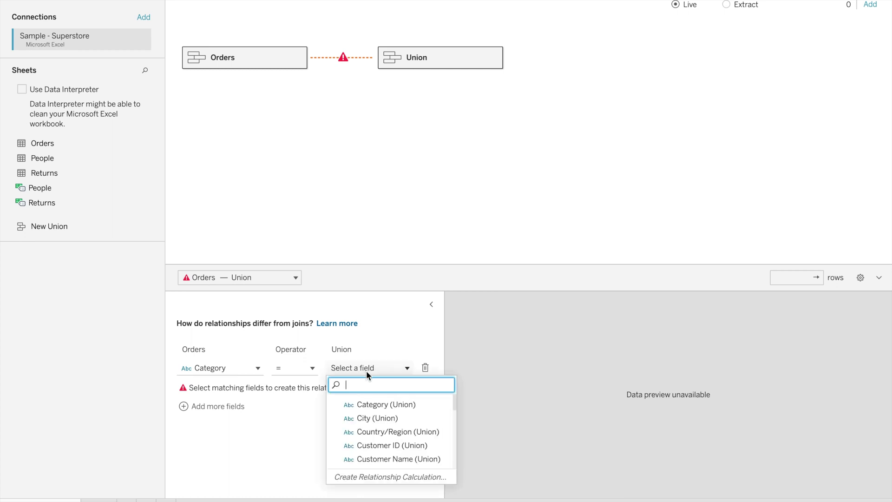
{"action": "left_click", "coordinate": [376, 405]}
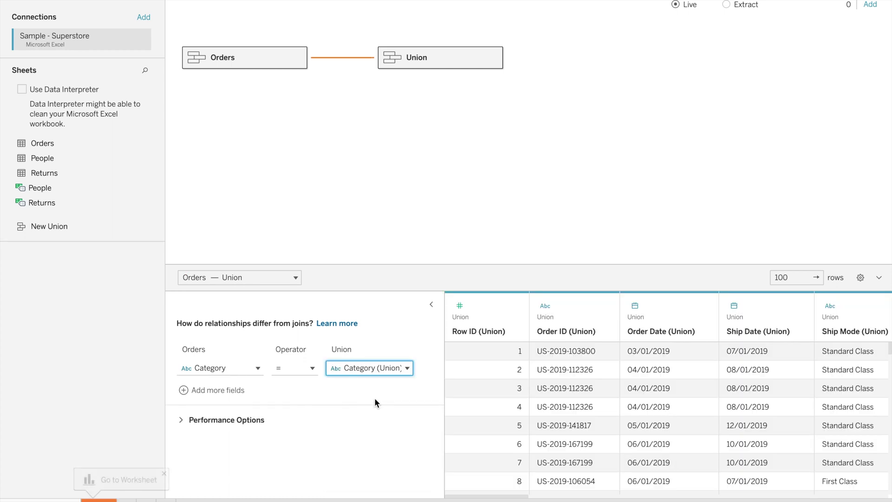
{"action": "left_click", "coordinate": [432, 305]}
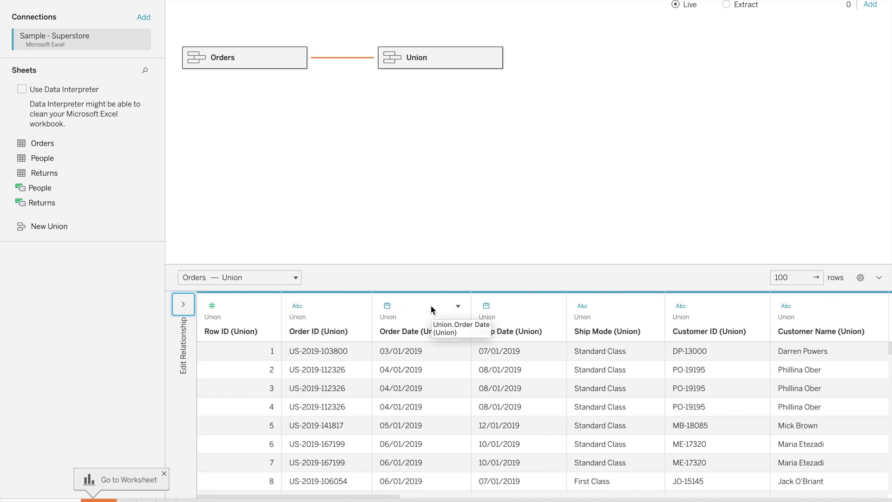
Step: Check which sheets make up the Orders union and the separate Union table
{"action": "left_click", "coordinate": [298, 57]}
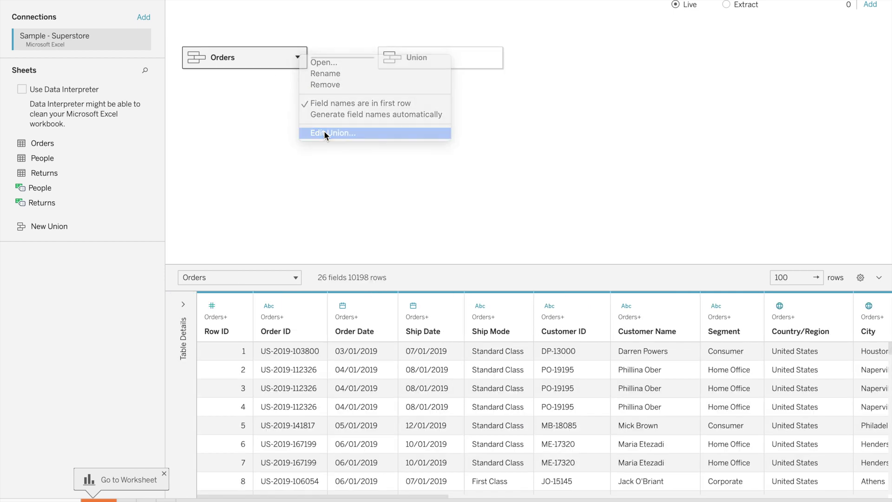
{"action": "left_click", "coordinate": [324, 130]}
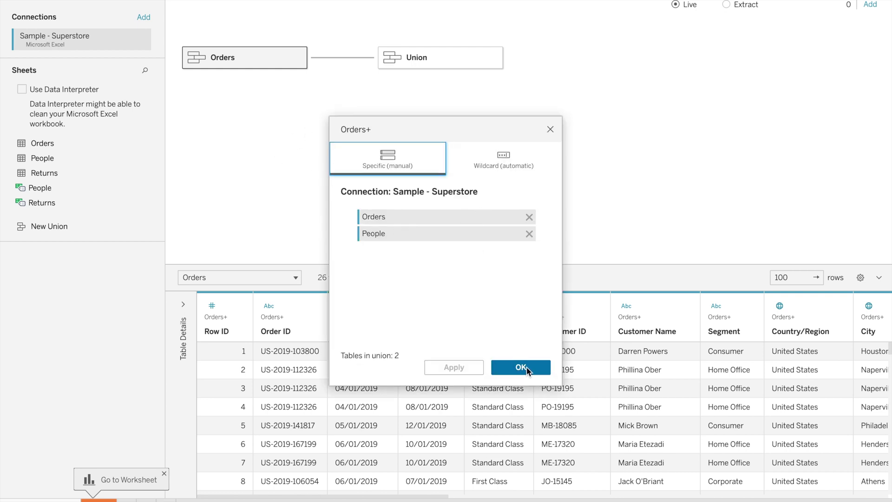
{"action": "left_click", "coordinate": [550, 130]}
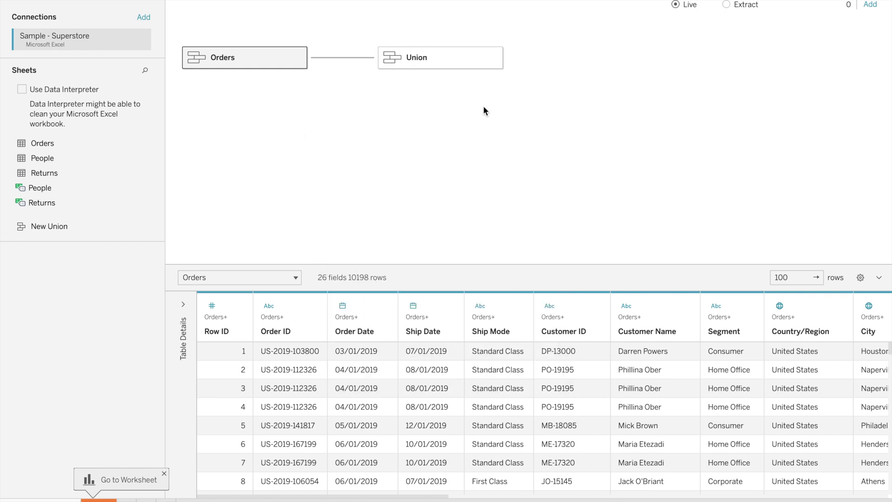
{"action": "left_click", "coordinate": [493, 57]}
{"action": "left_click", "coordinate": [520, 146]}
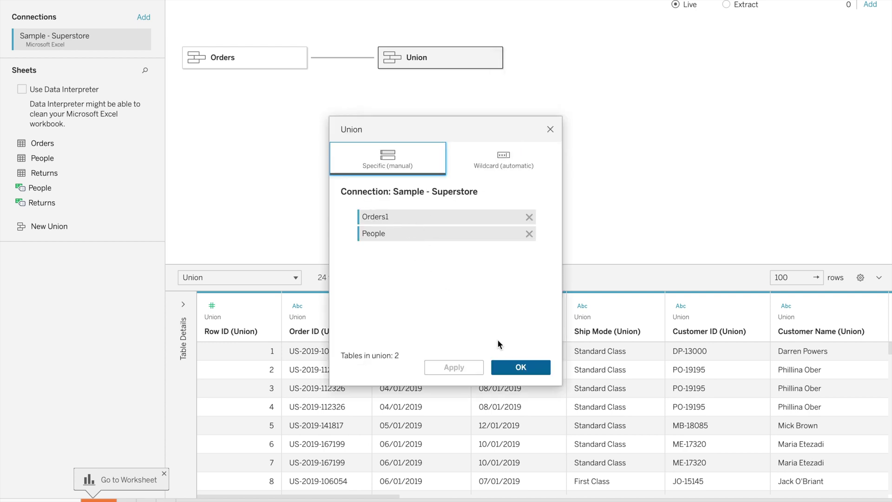
{"action": "left_click", "coordinate": [515, 367]}
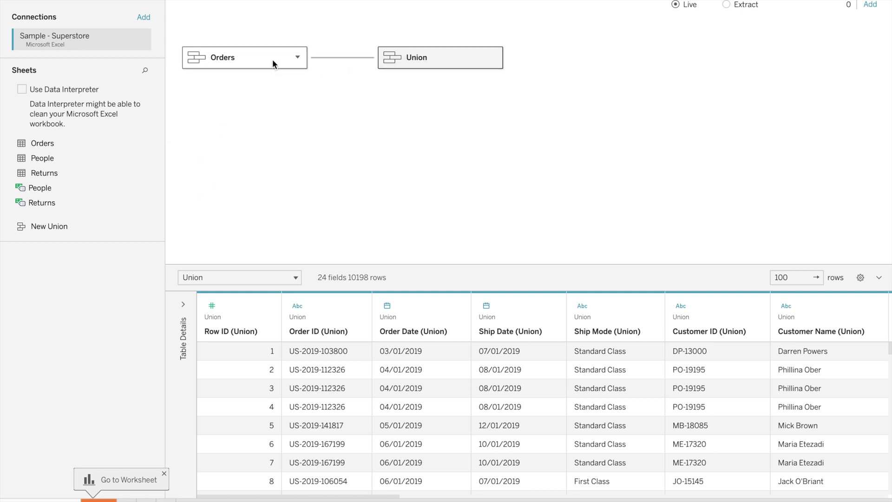
{"action": "left_click", "coordinate": [305, 62]}
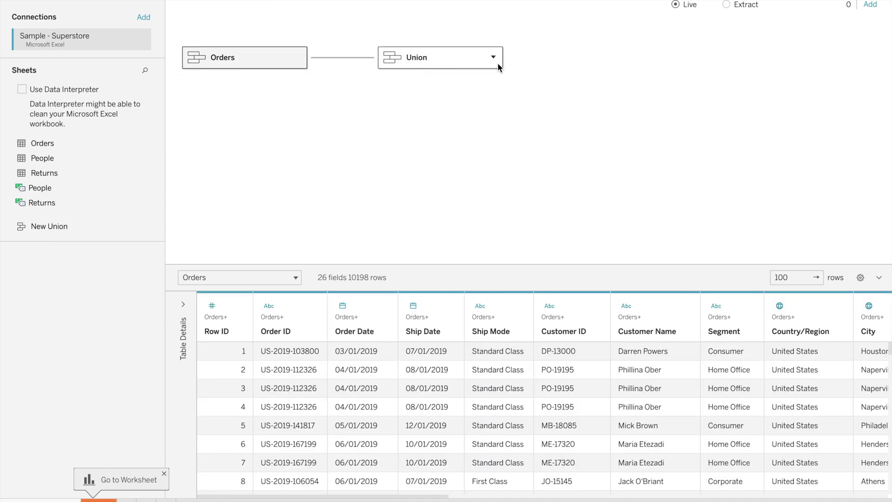
Step: Remove the Union table and the Orders union from the canvas
{"action": "left_click", "coordinate": [493, 58]}
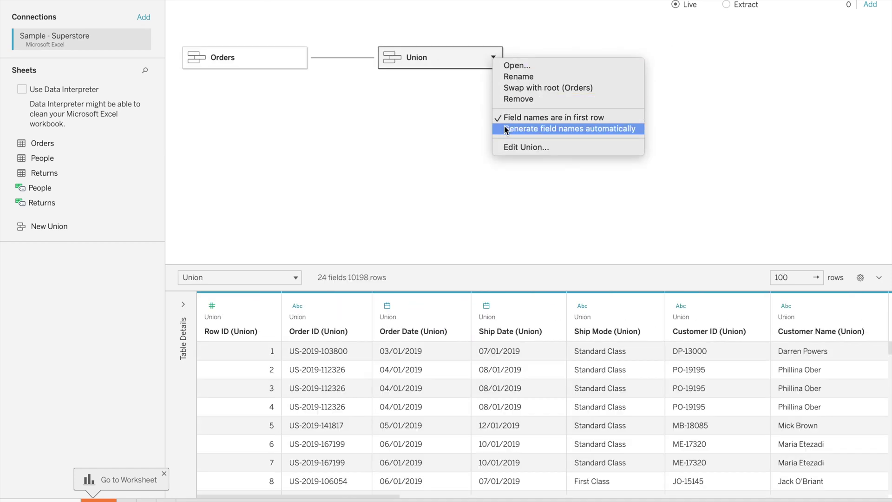
{"action": "left_click", "coordinate": [374, 77]}
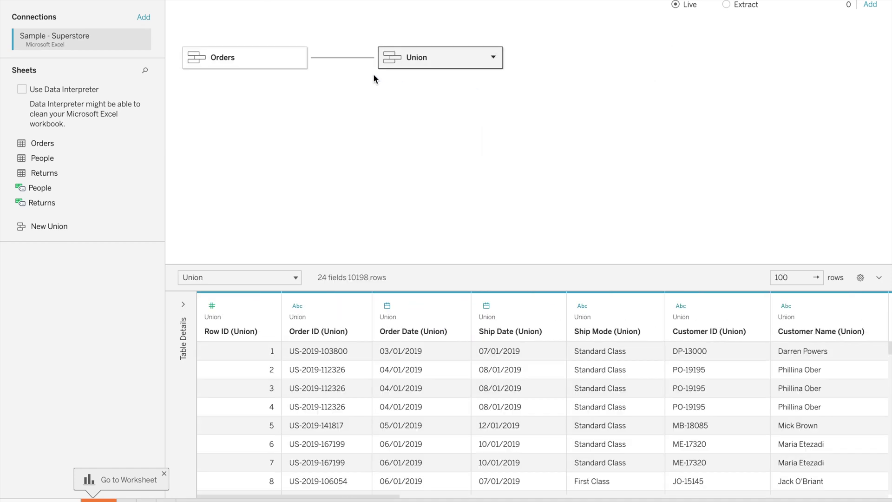
{"action": "left_click", "coordinate": [297, 58]}
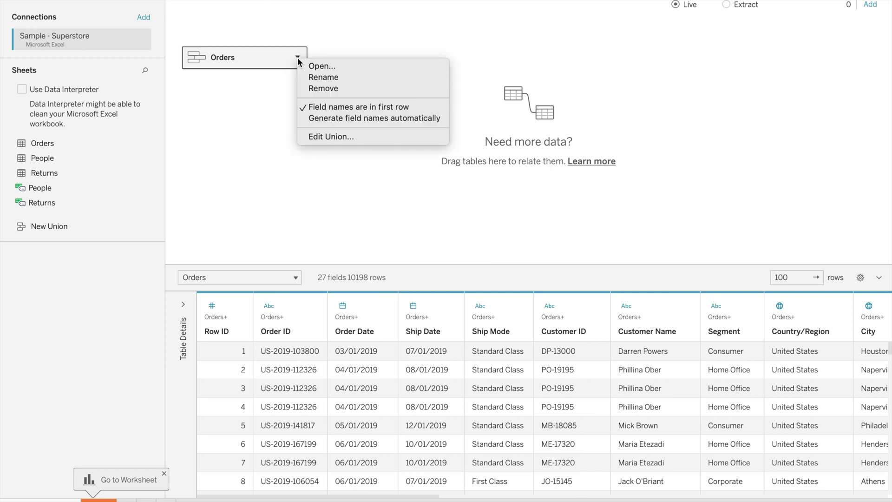
{"action": "left_click", "coordinate": [321, 88]}
Step: Add the Orders sheet to the empty canvas and union the People sheet with it inside the opened Orders table
{"action": "left_click_drag", "start_coordinate": [44, 143], "coordinate": [302, 95]}
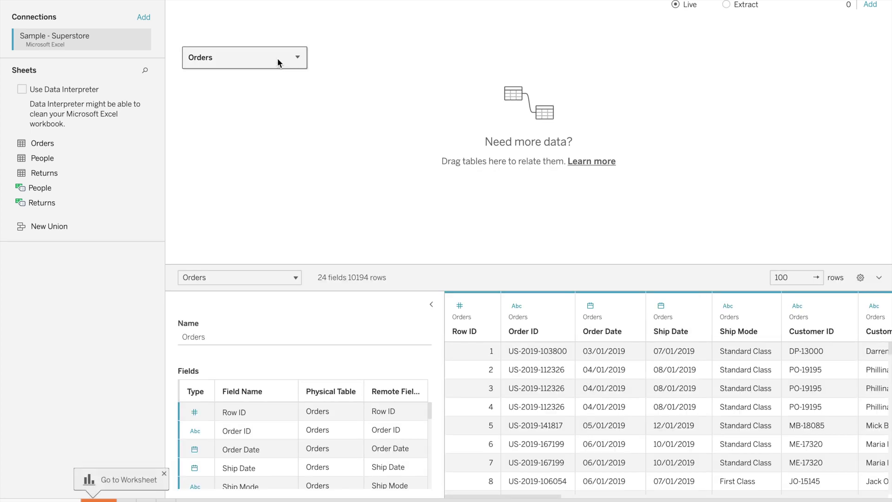
{"action": "double_click", "coordinate": [278, 62]}
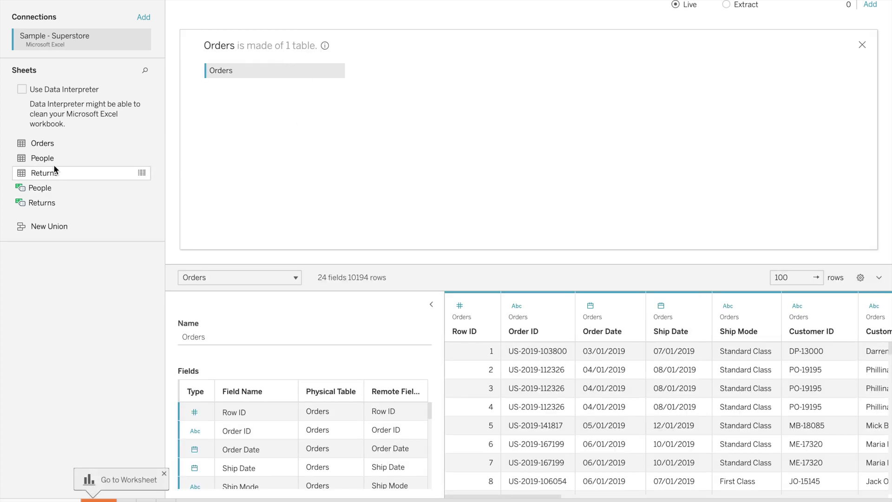
{"action": "left_click_drag", "start_coordinate": [54, 159], "coordinate": [241, 84]}
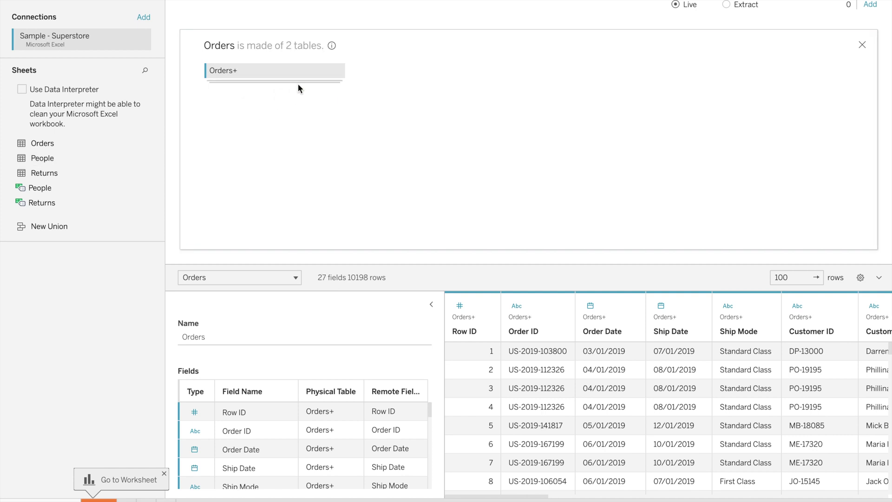
Step: Review the Orders+ union's Specific (manual) and Wildcard (automatic) settings without changing them, and collapse the table details beside the data preview
{"action": "left_click", "coordinate": [338, 72]}
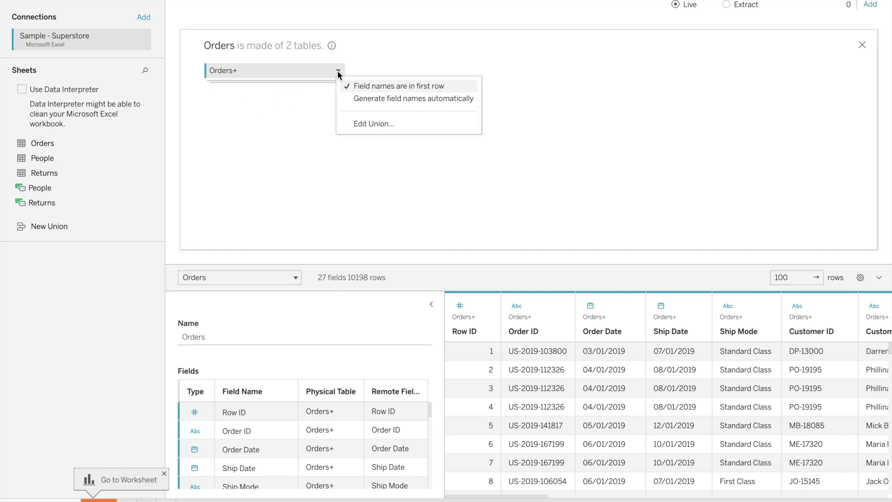
{"action": "left_click", "coordinate": [373, 124]}
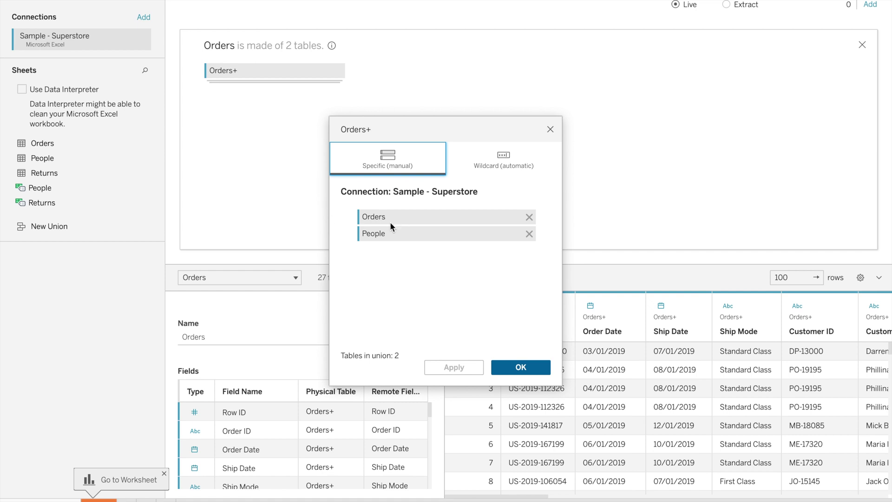
{"action": "left_click", "coordinate": [492, 161]}
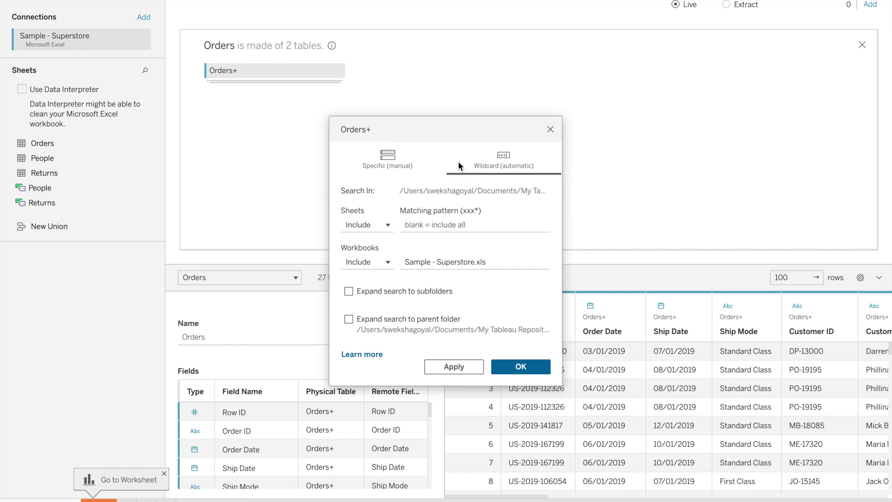
{"action": "left_click", "coordinate": [378, 157]}
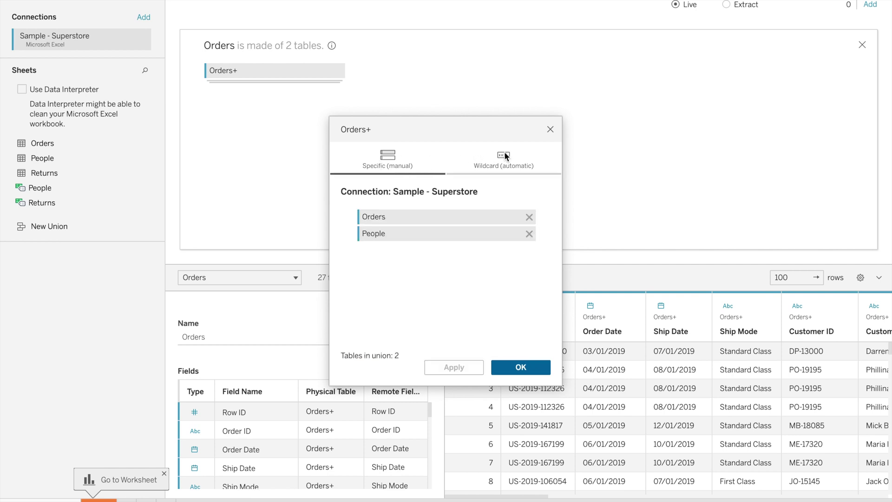
{"action": "left_click", "coordinate": [550, 130]}
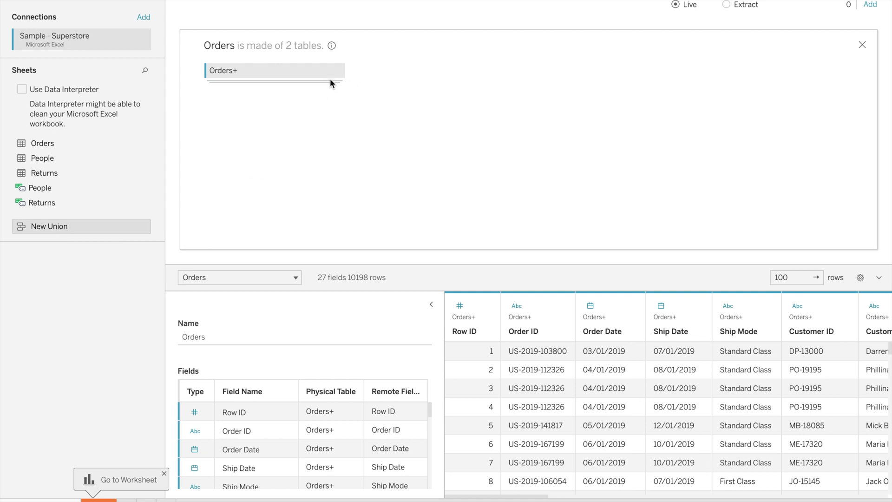
{"action": "left_click", "coordinate": [431, 305]}
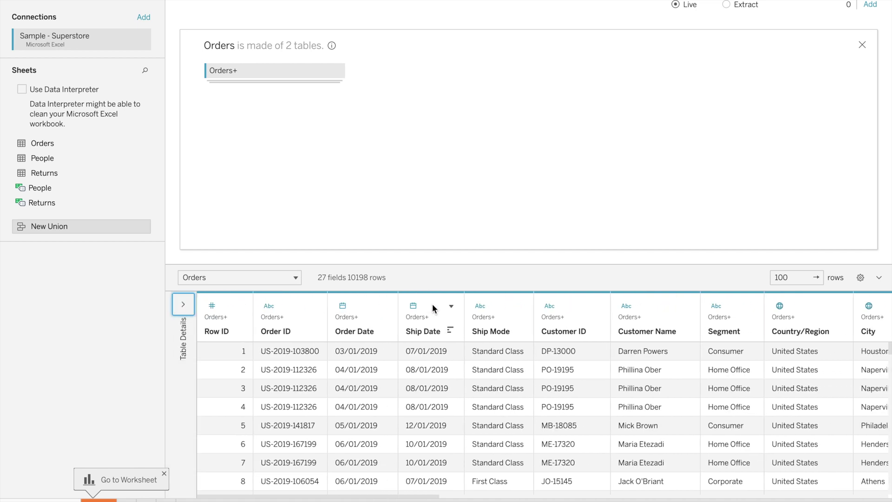